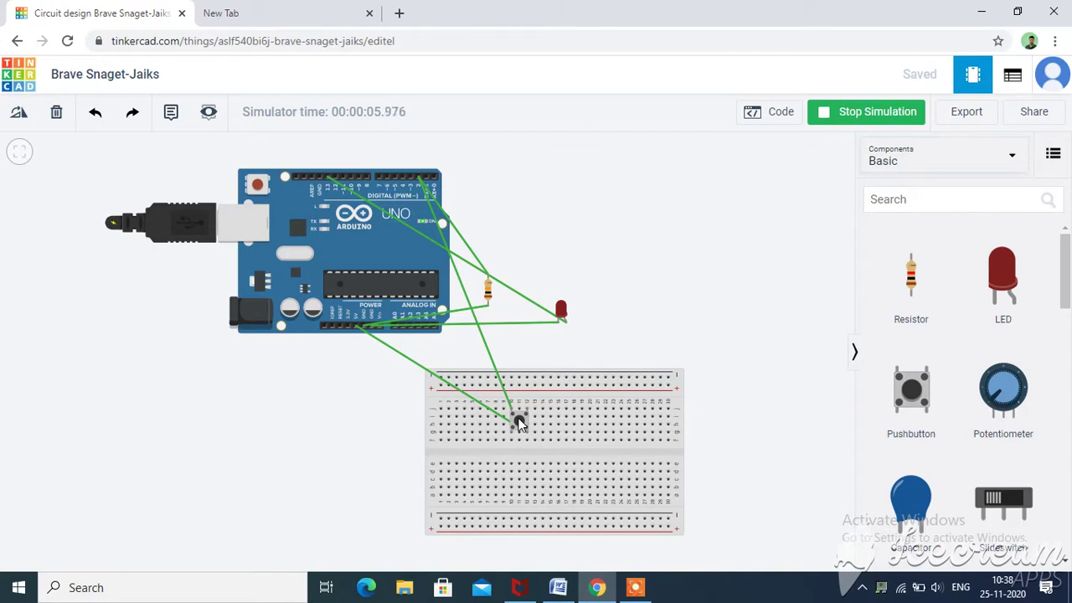
Test the breadboard pushbutton in the running simulation and stop the simulation.
left_click(519, 422)
left_click(848, 112)
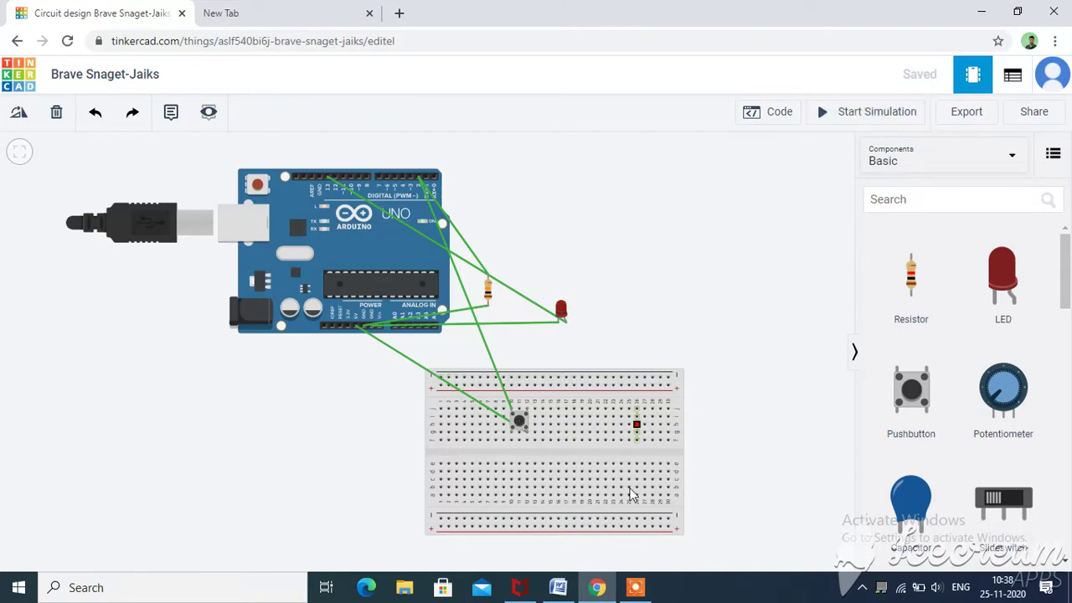
Switch to the Word document and add "uno" after "Arduino Board" in the Hardware list.
left_click(558, 590)
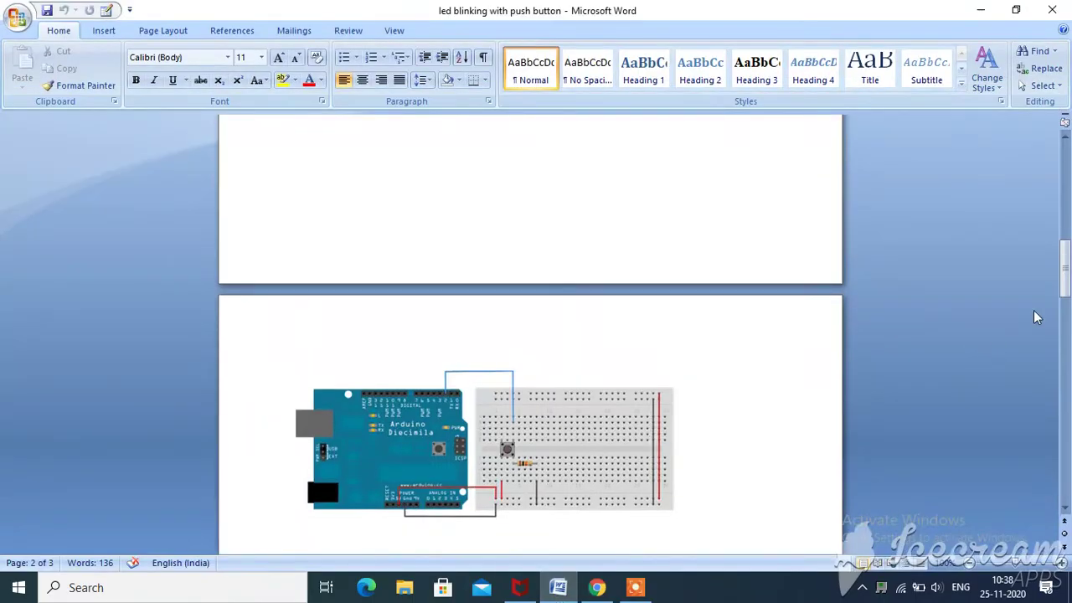
left_click_drag(1064, 276, 1070, 180)
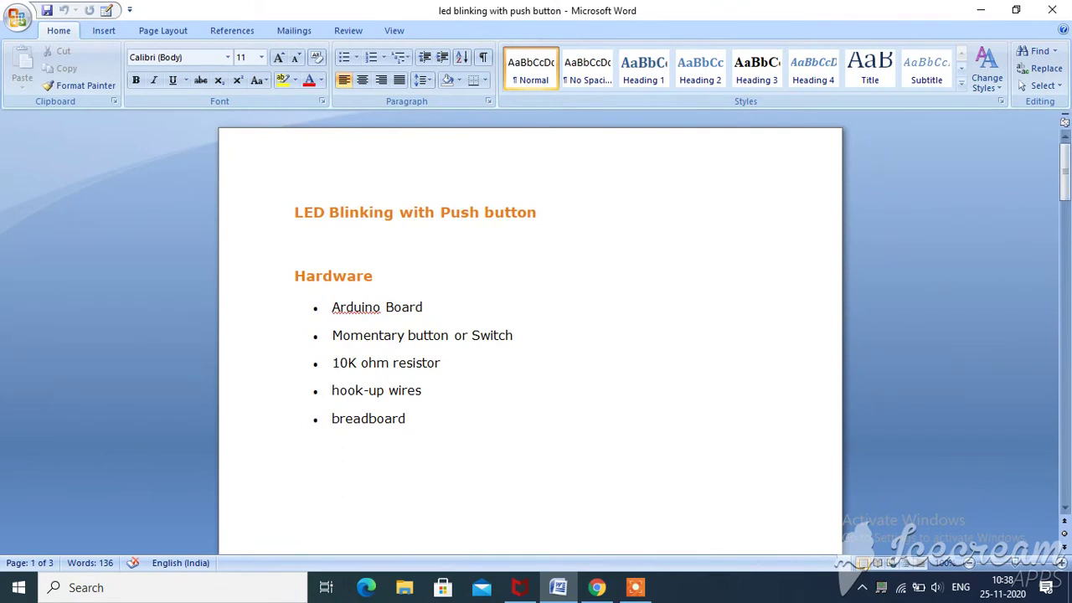
left_click(425, 307)
type("uno")
key("Left")
key("Left")
key("Left")
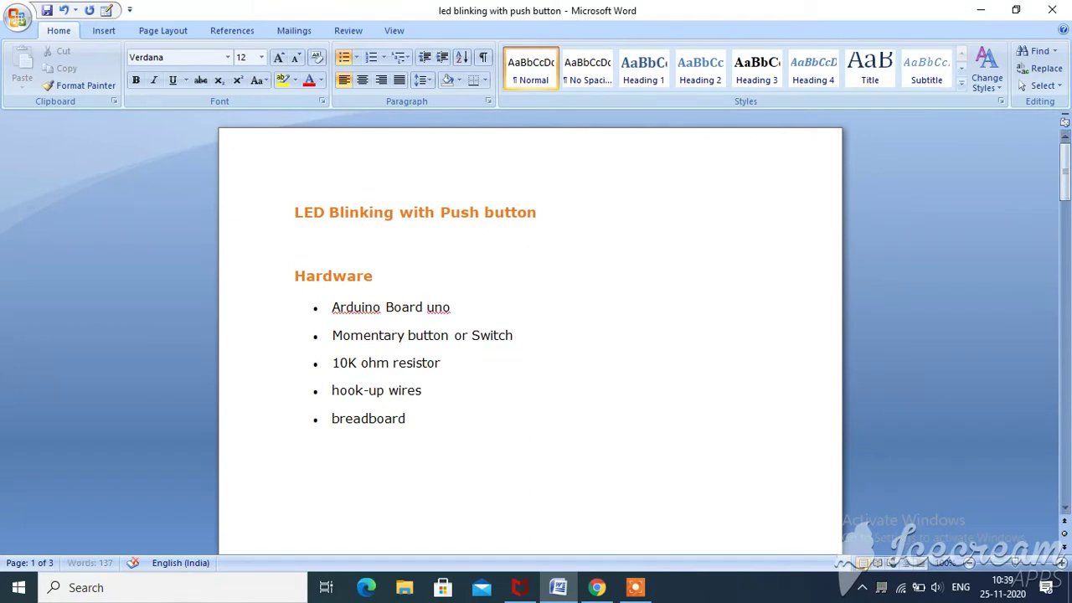
Examine the document's breadboard picture, the schematic and the Arduino code for the LED and pushbutton.
key("Down")
key("Down")
key("Down")
key("Down")
scroll(530, 335, "down", 10)
left_click(502, 360)
key("Up")
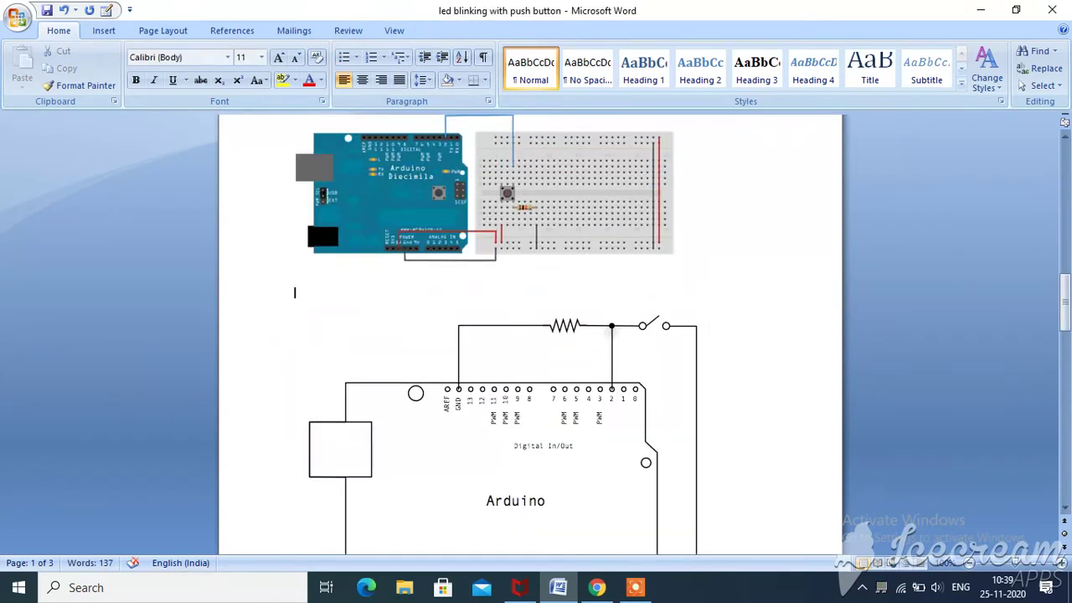
key("Up")
scroll(424, 416, "down", 2)
left_click(424, 416)
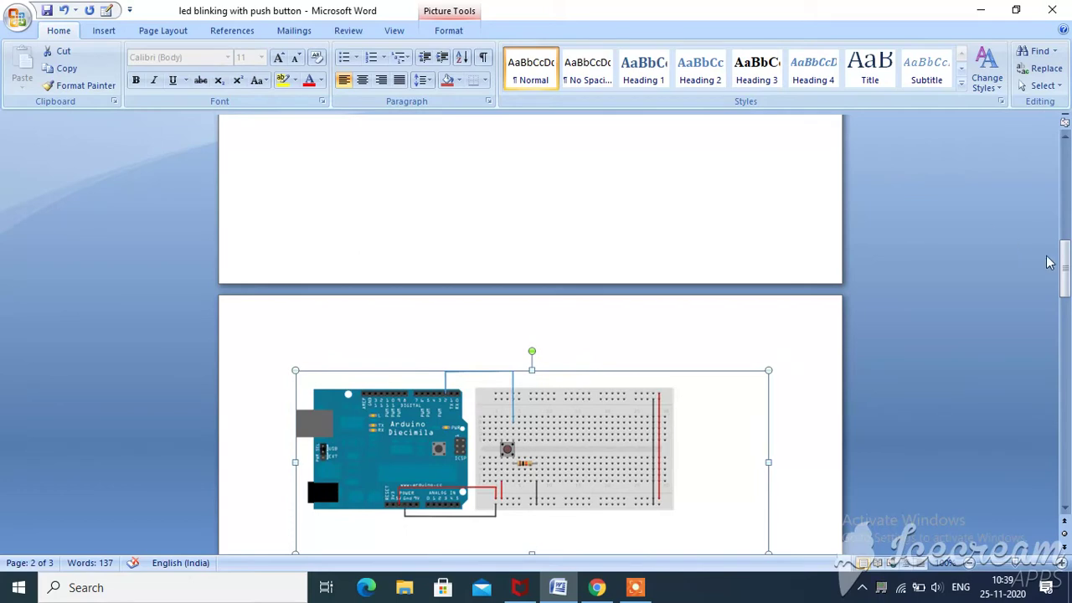
left_click_drag(1066, 266, 674, 358)
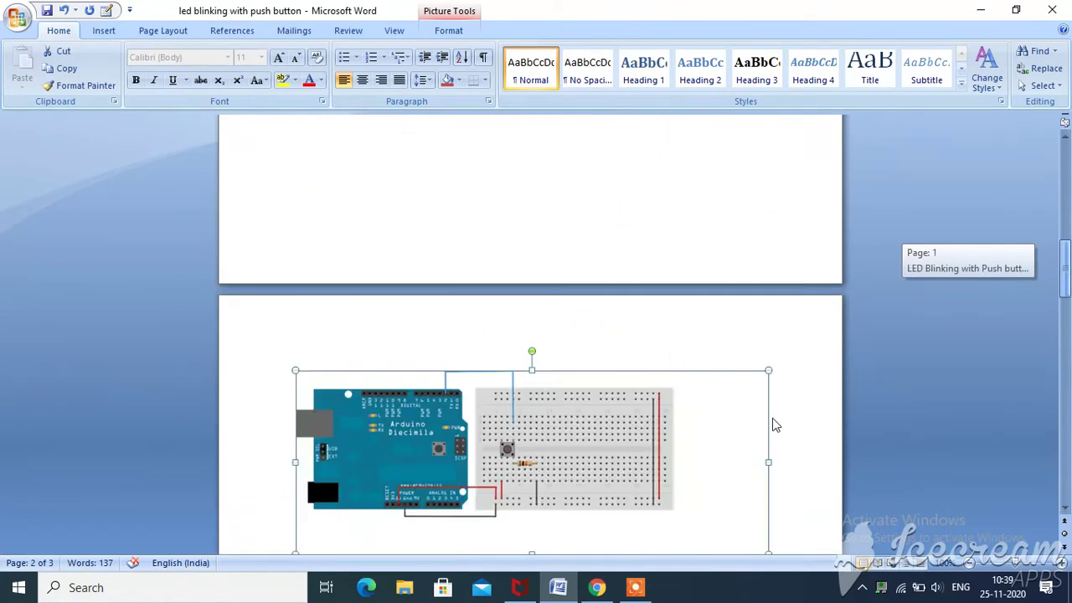
left_click_drag(775, 424, 1066, 400)
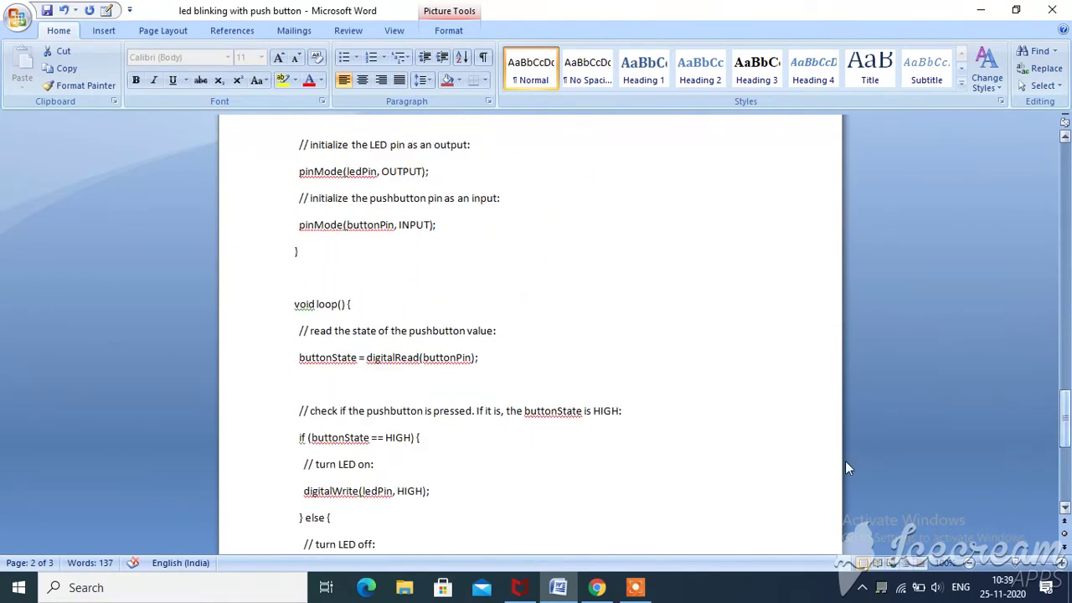
left_click(645, 593)
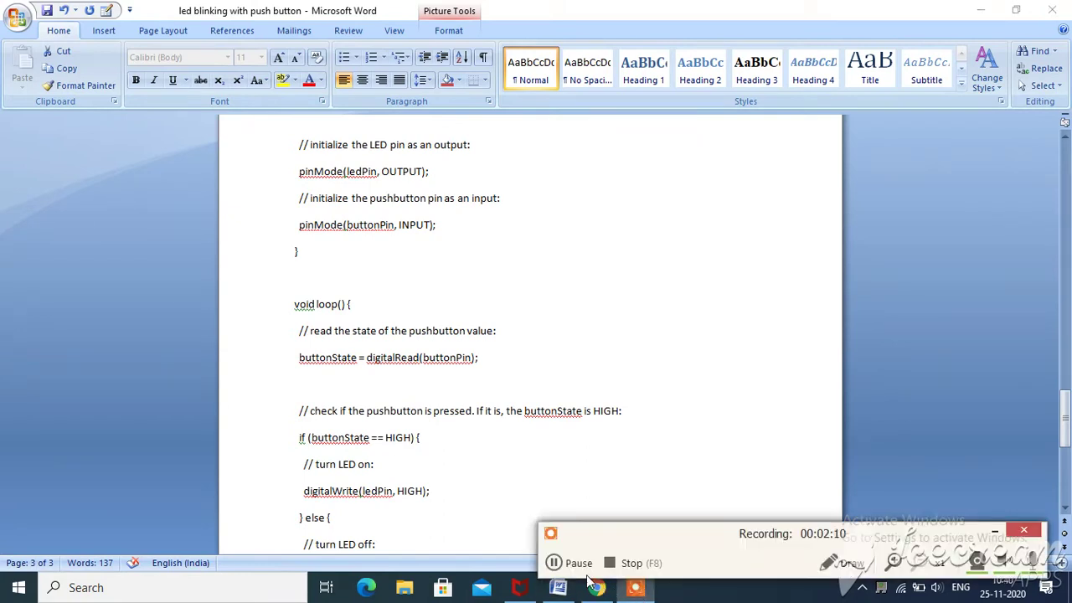
left_click(559, 566)
left_click(561, 566)
Switch to Chrome and open the tinkercad.com dashboard in the empty browser tab.
left_click(598, 588)
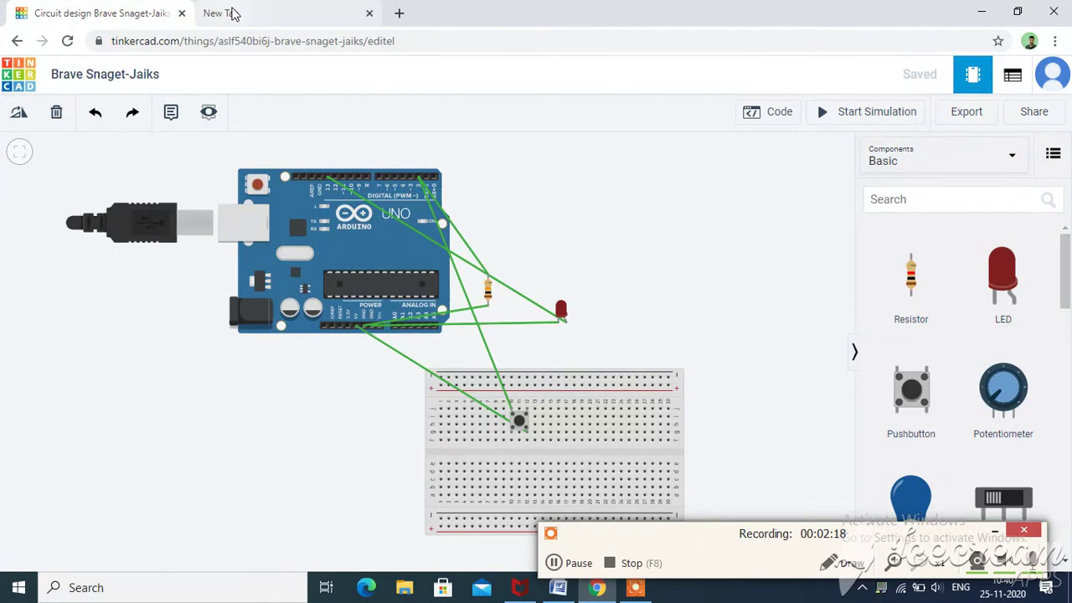
left_click(234, 14)
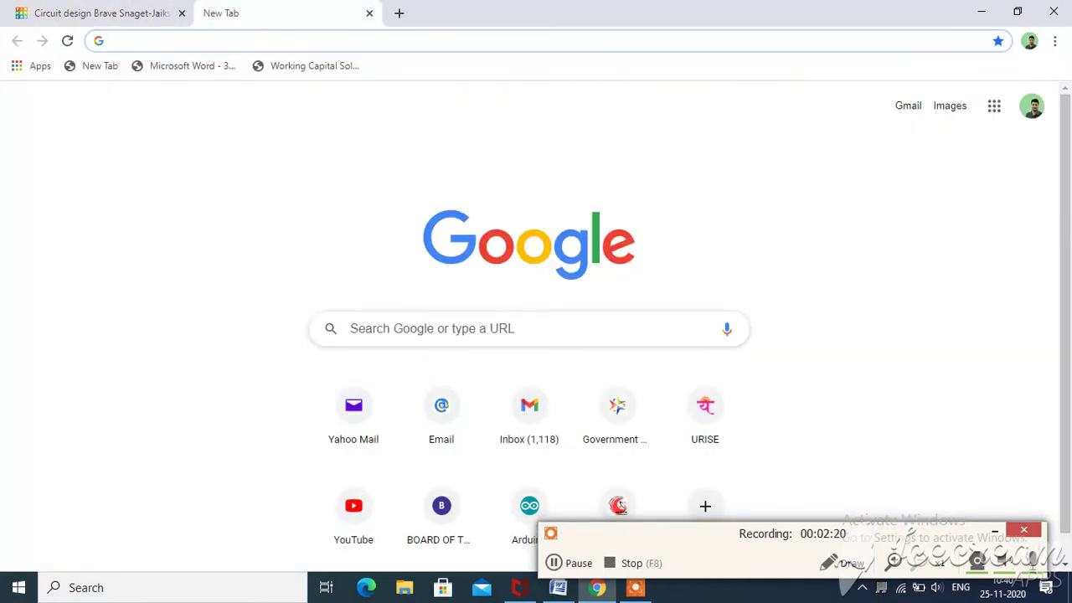
type("tin")
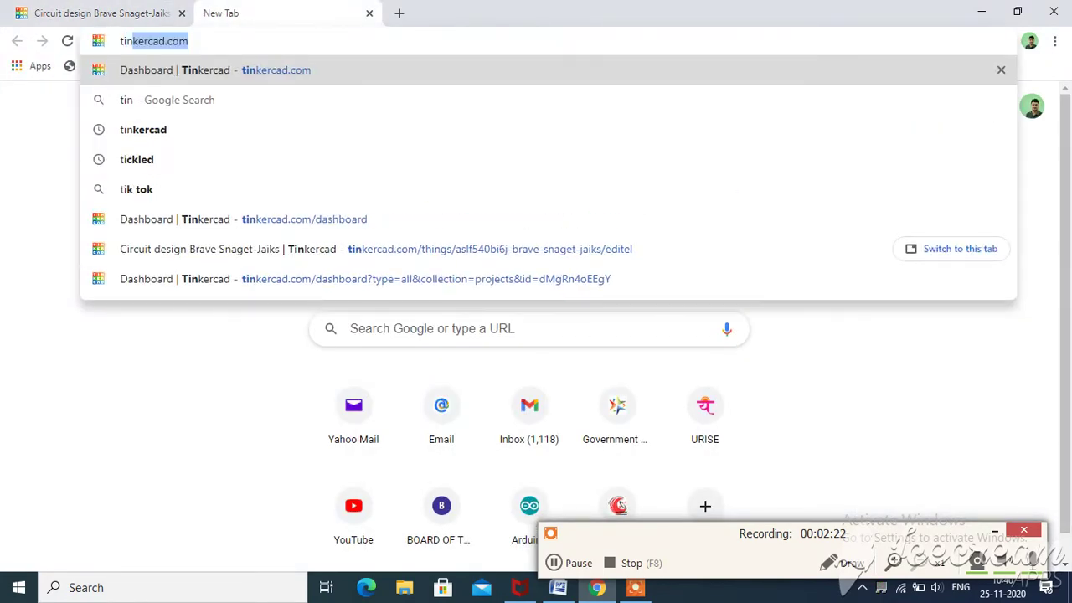
type("ker")
key("Return")
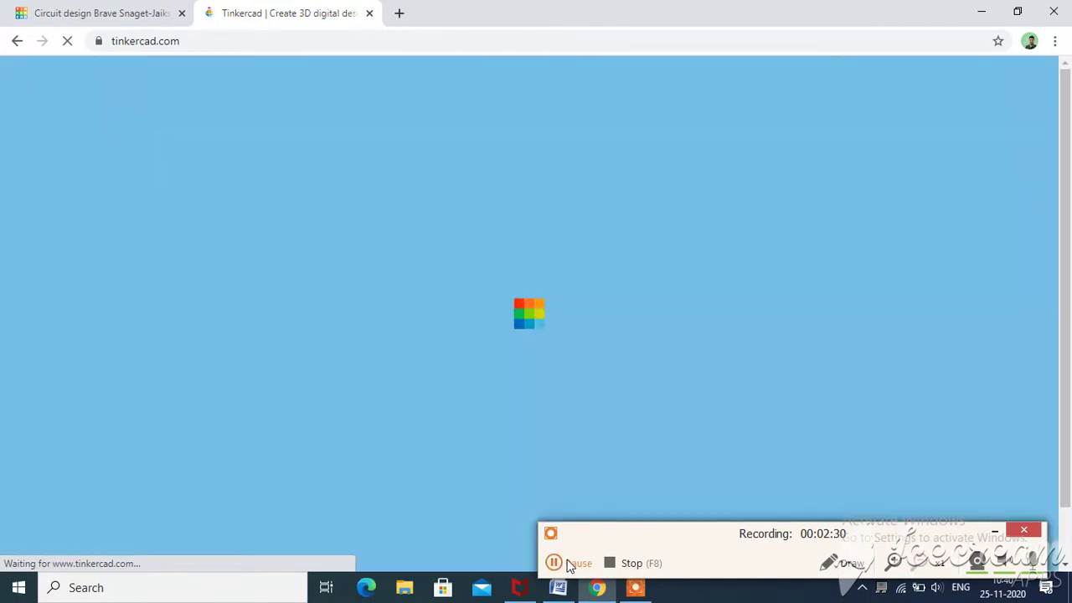
left_click(560, 564)
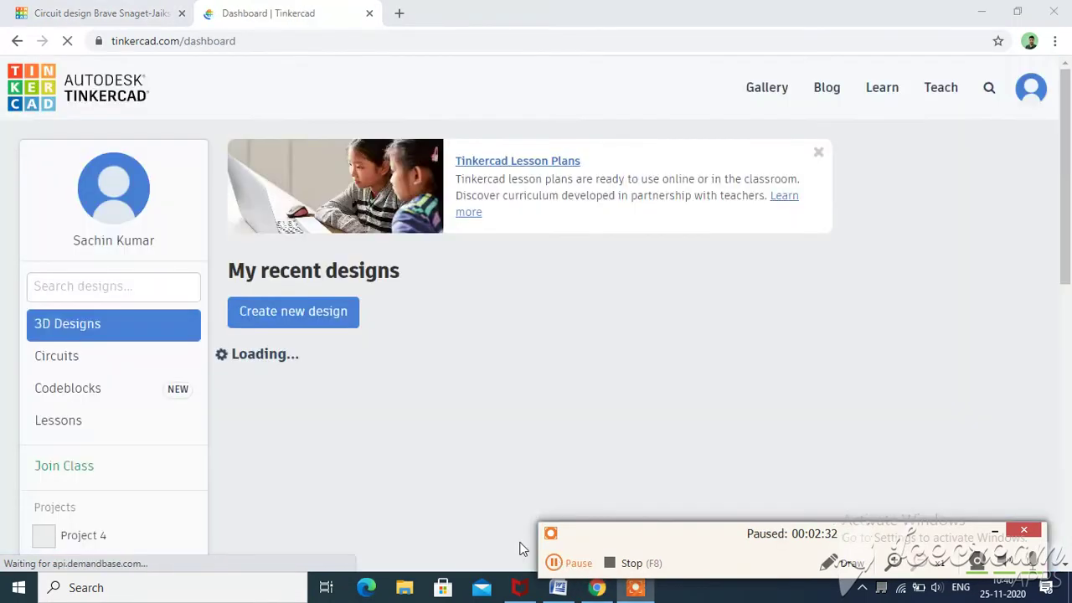
left_click(559, 563)
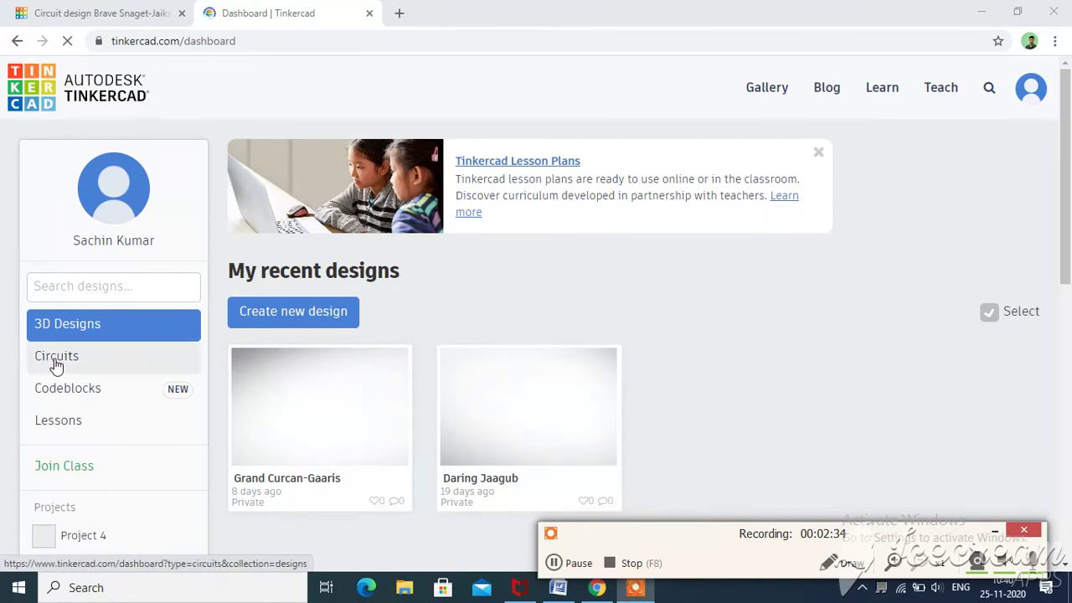
Create a new circuit from the dashboard's Circuits section.
left_click(56, 360)
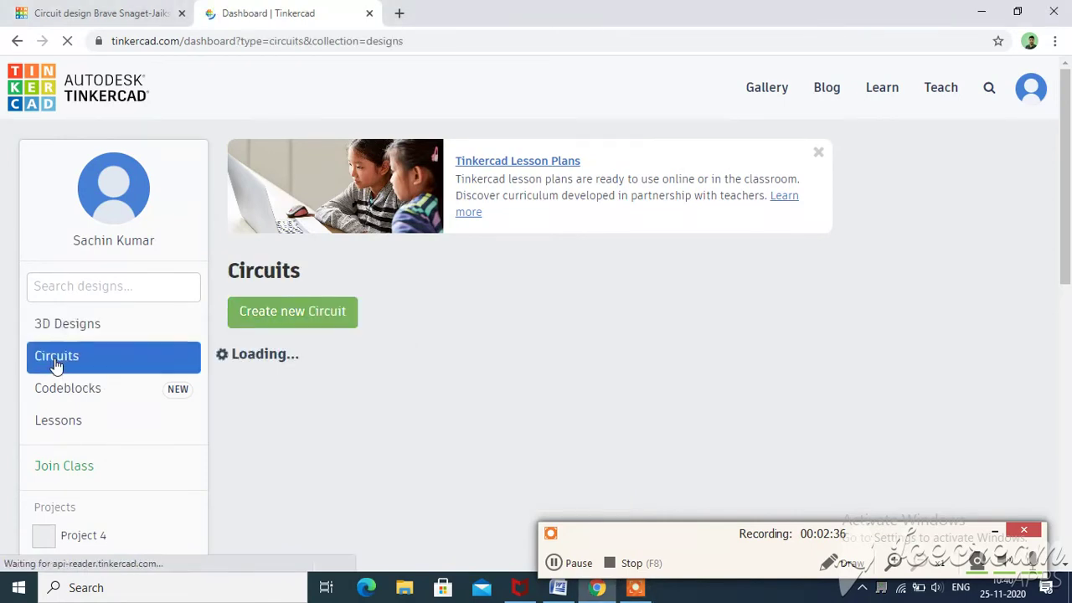
left_click(306, 312)
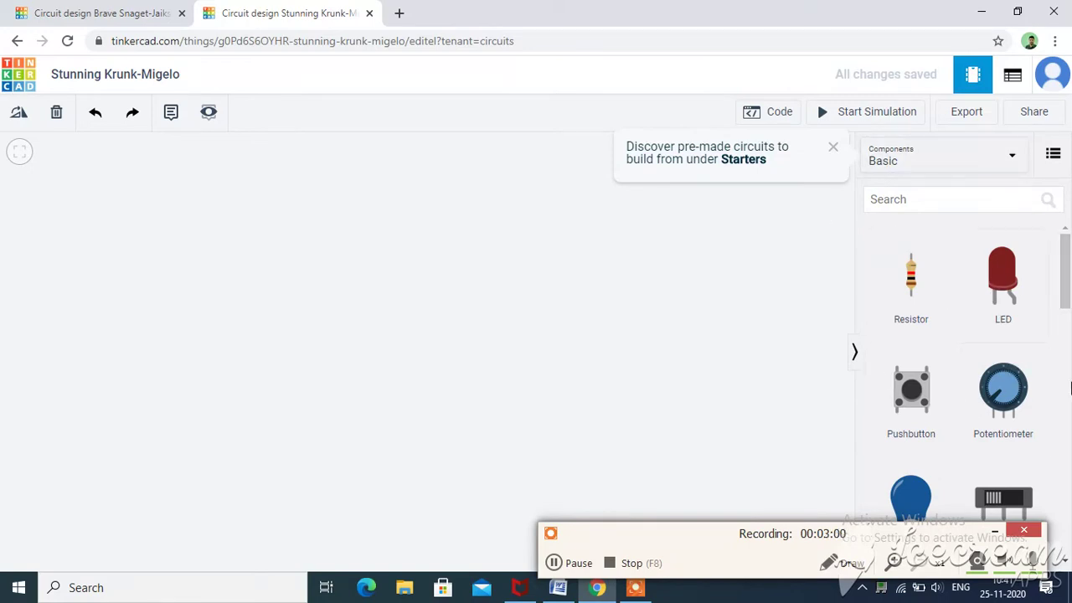
left_click_drag(735, 543, 902, 600)
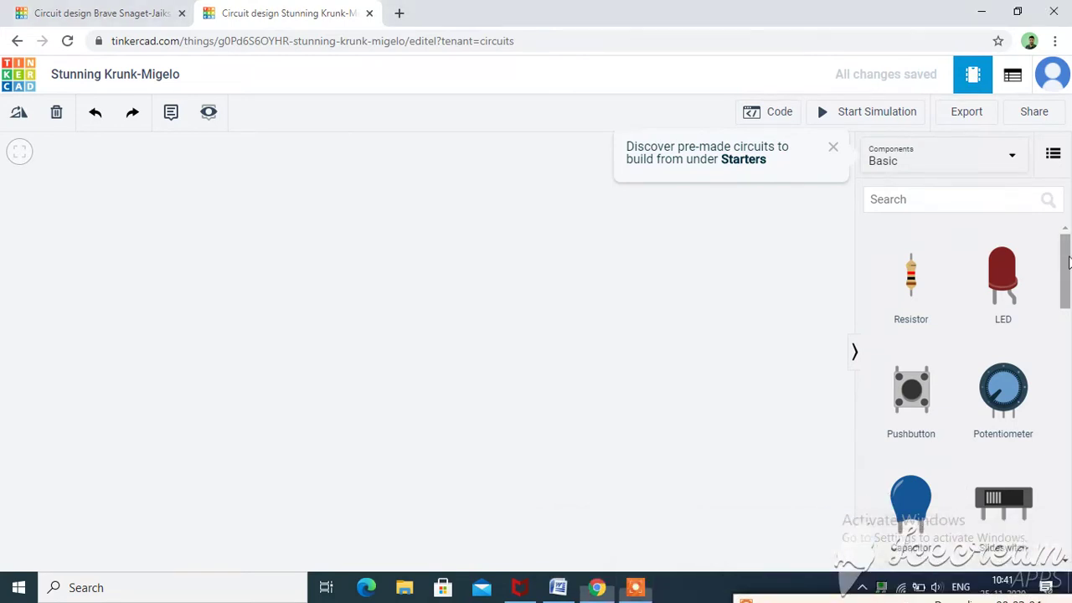
Place an Arduino Uno R3 on the empty canvas with a Breadboard Small beside it.
left_click_drag(1070, 255, 1069, 363)
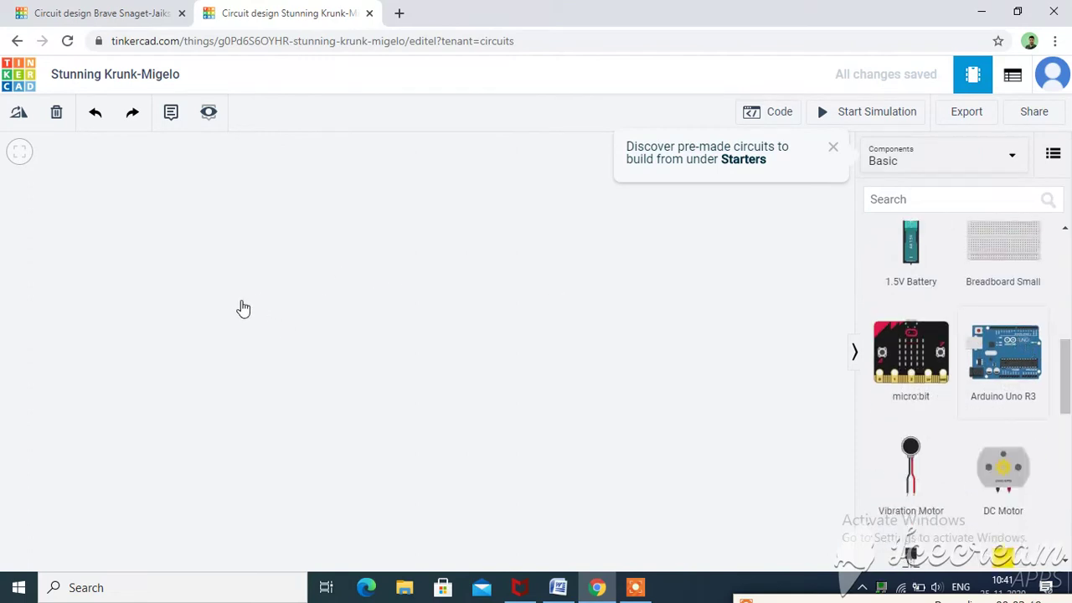
left_click(153, 306)
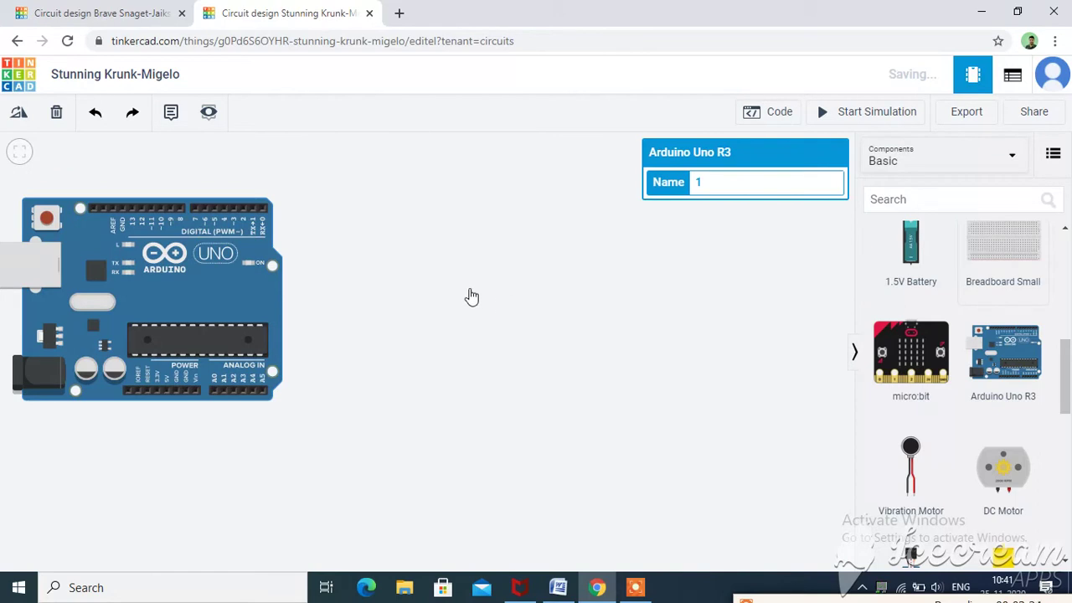
left_click(472, 297)
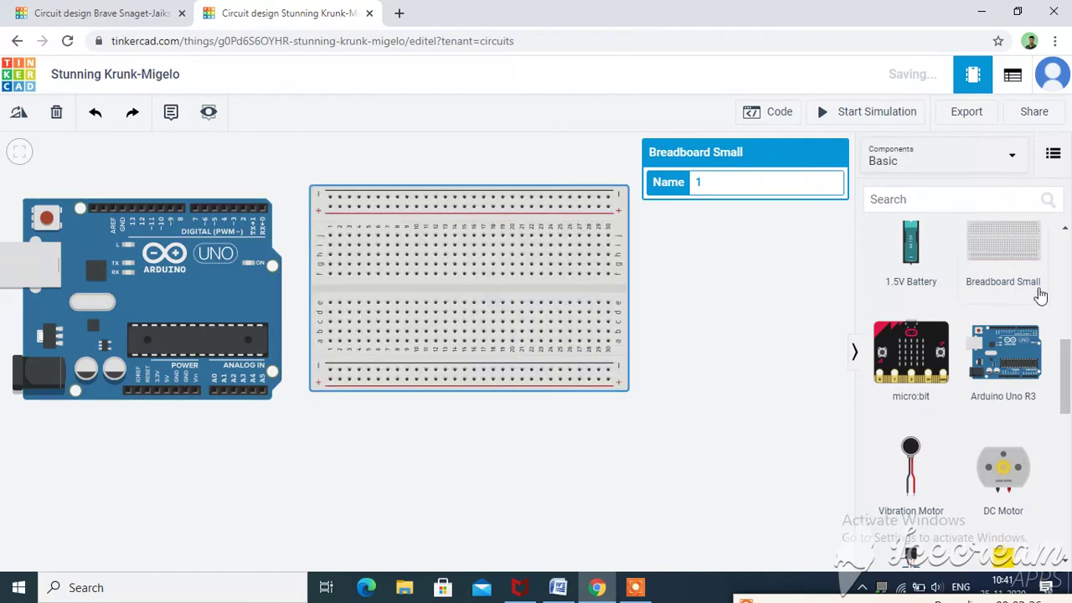
Add a red LED just above the breadboard.
left_click_drag(1066, 373, 1066, 228)
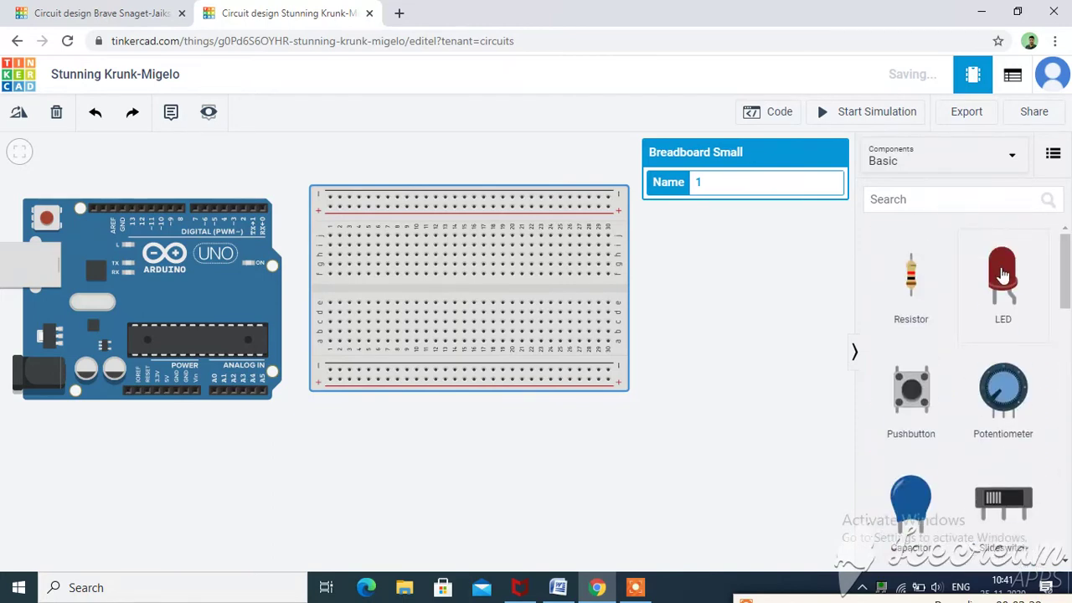
left_click_drag(1002, 275, 444, 179)
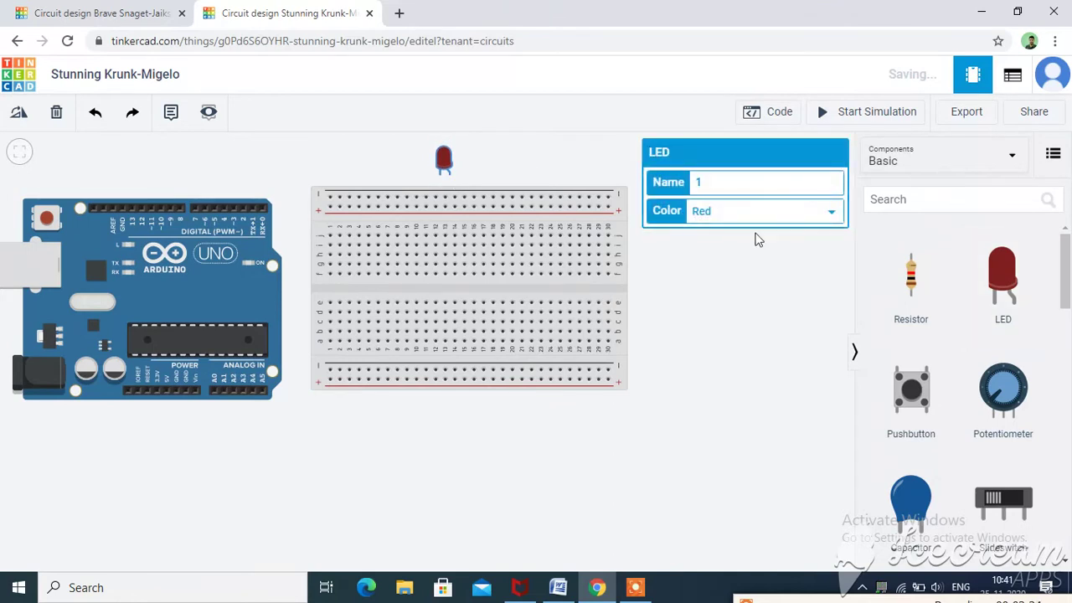
left_click(748, 326)
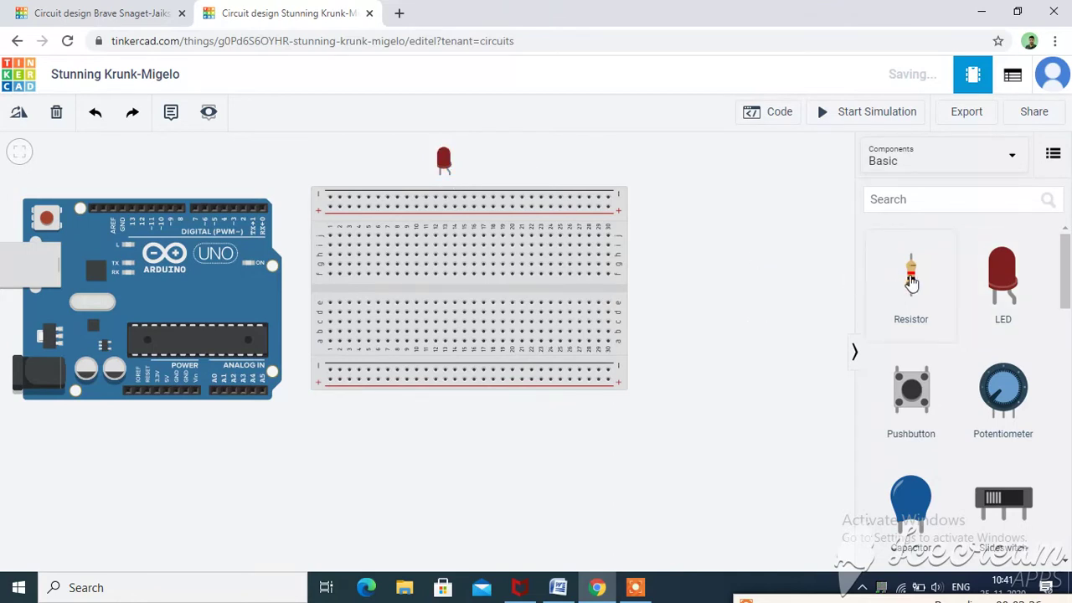
Add a resistor above the gap between the Arduino and the breadboard and set its resistance to 10 kΩ.
left_click_drag(913, 283, 297, 169)
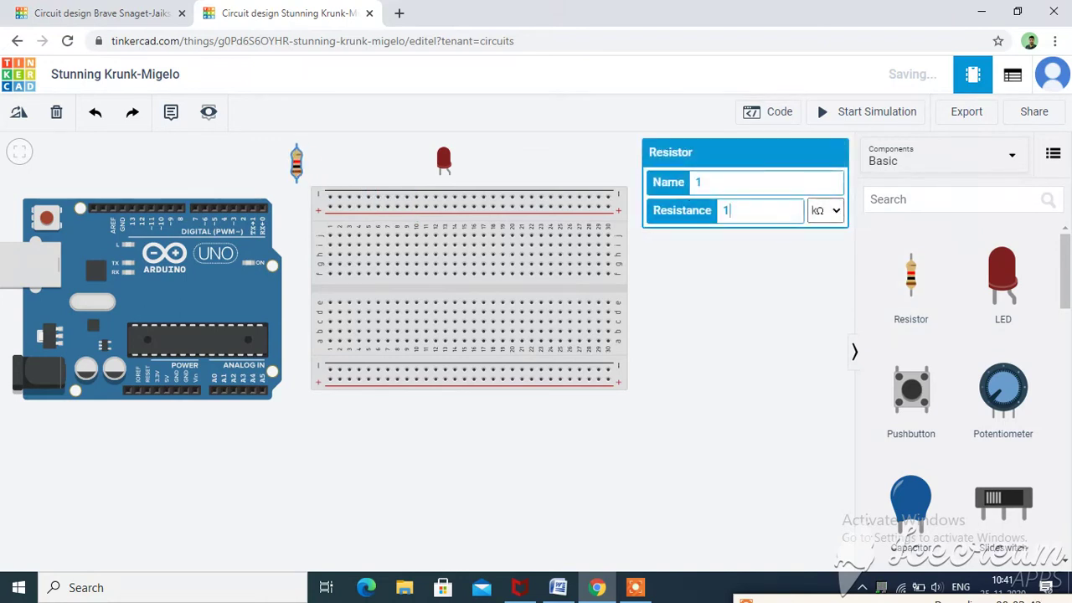
type("0")
left_click(771, 285)
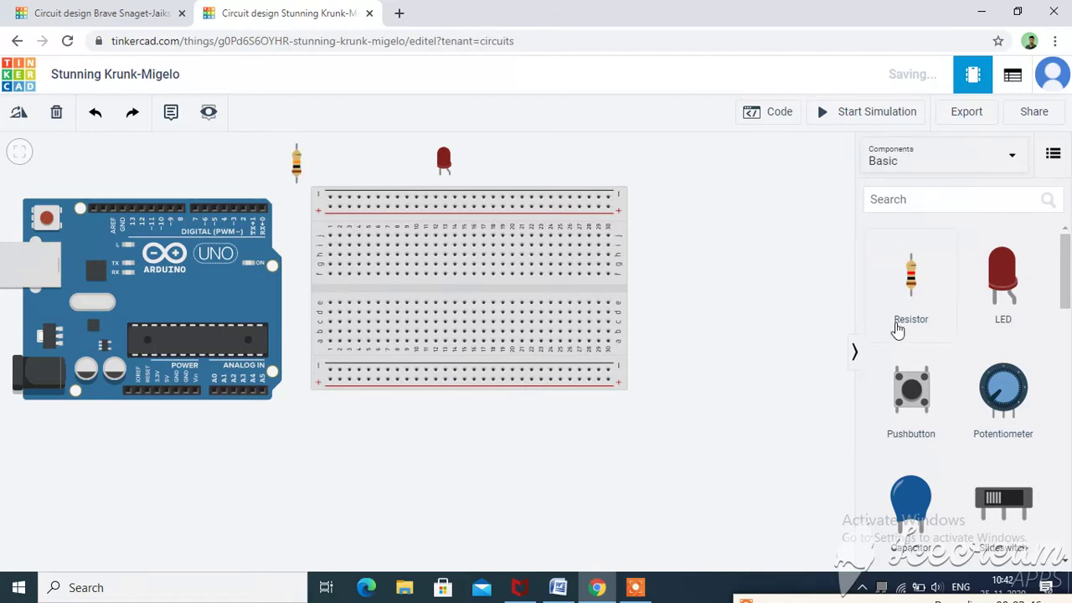
Place a pushbutton on the upper half of the breadboard, spanning columns 7 to 9.
left_click_drag(912, 411, 399, 272)
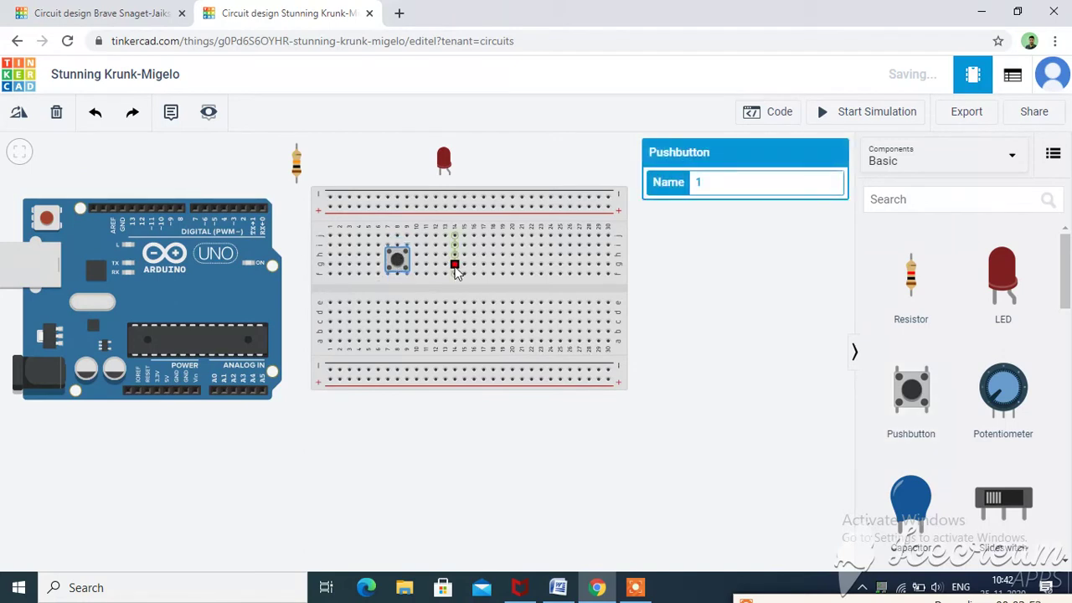
left_click(425, 264)
key("Escape")
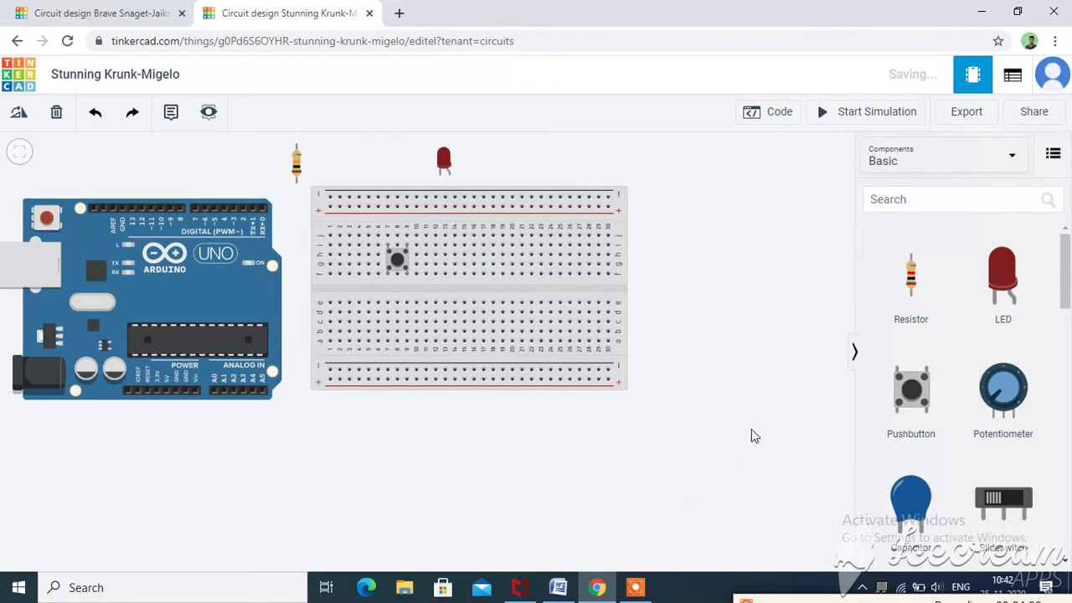
Wire the Arduino's digital pin 13 to the LED's anode with a green wire.
left_click(132, 207)
left_click(450, 175)
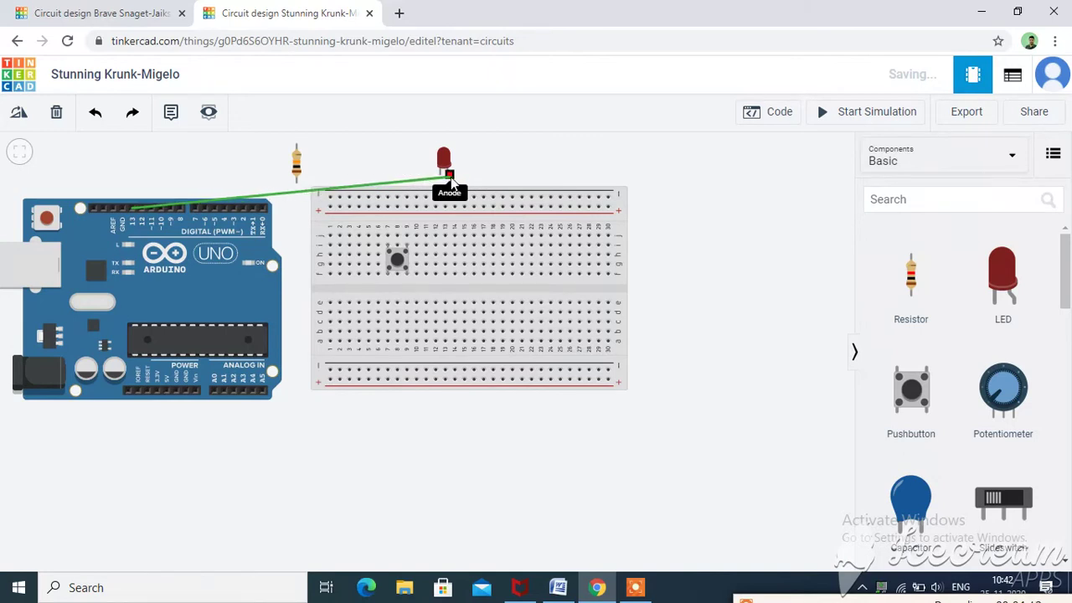
left_click(450, 176)
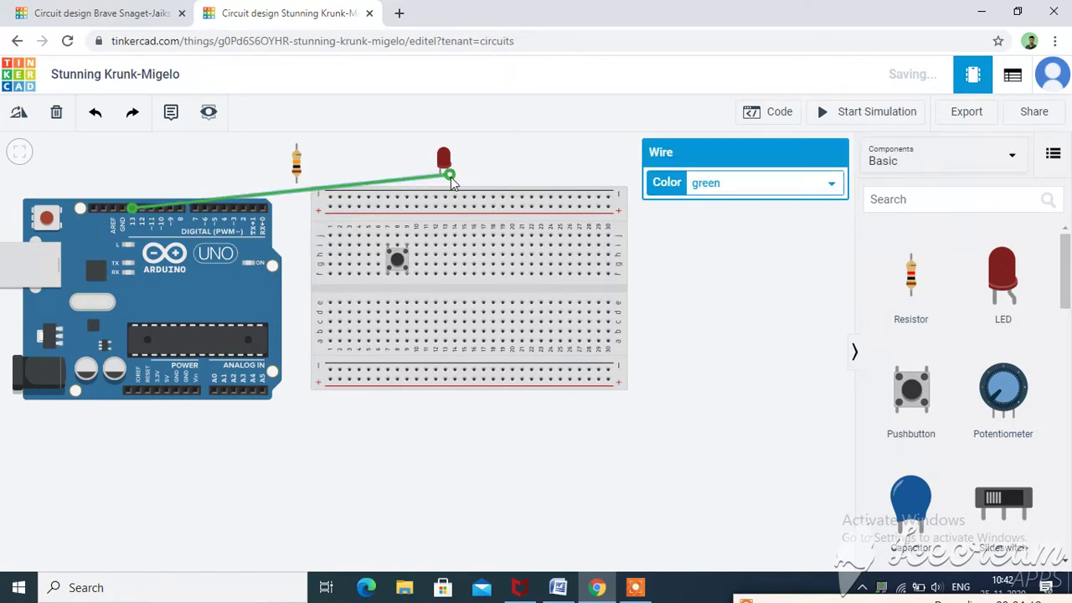
left_click(510, 167)
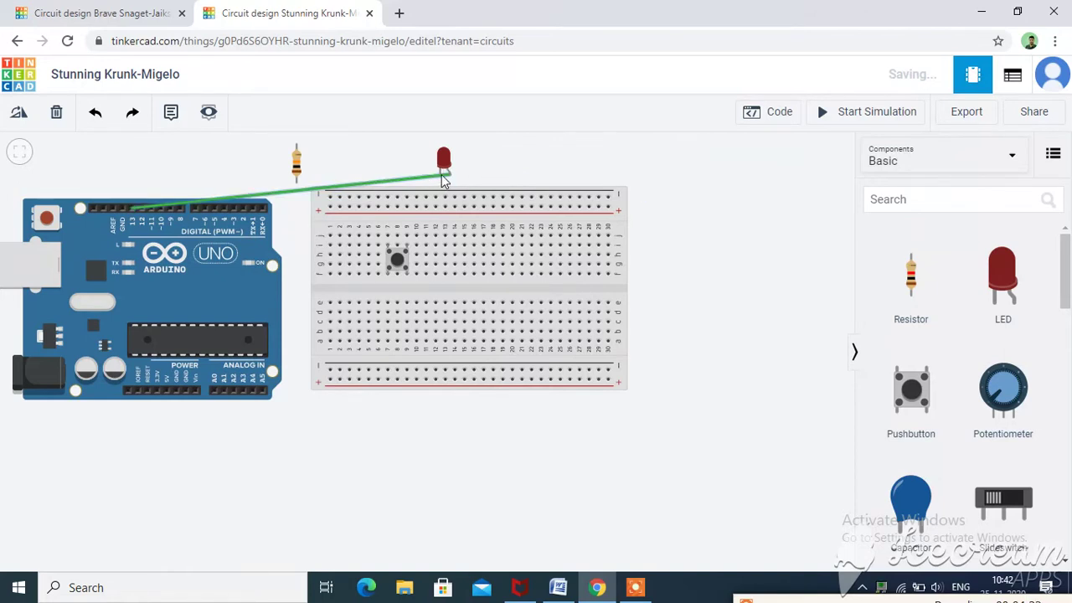
Wire the Arduino's 5V pin to the breadboard's lower positive rail and a GND pin to its lower negative rail.
left_click(166, 389)
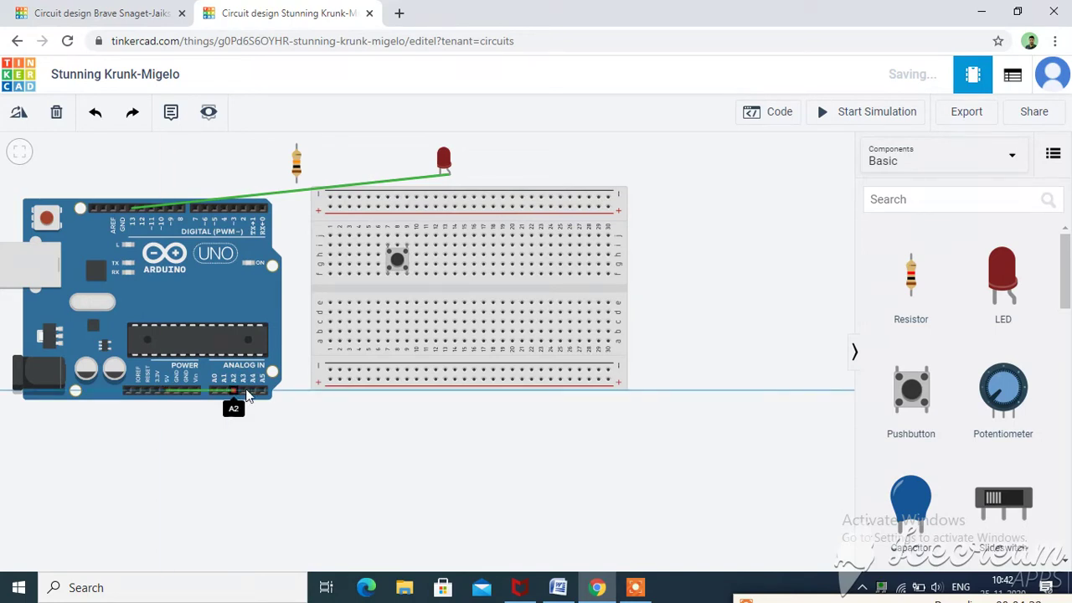
left_click(331, 381)
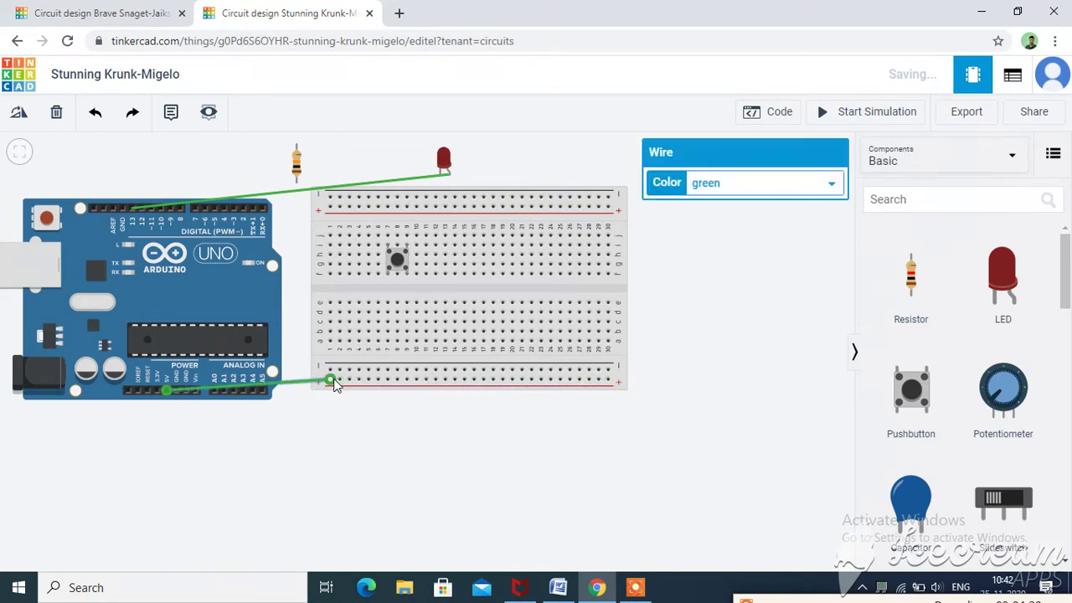
left_click(186, 399)
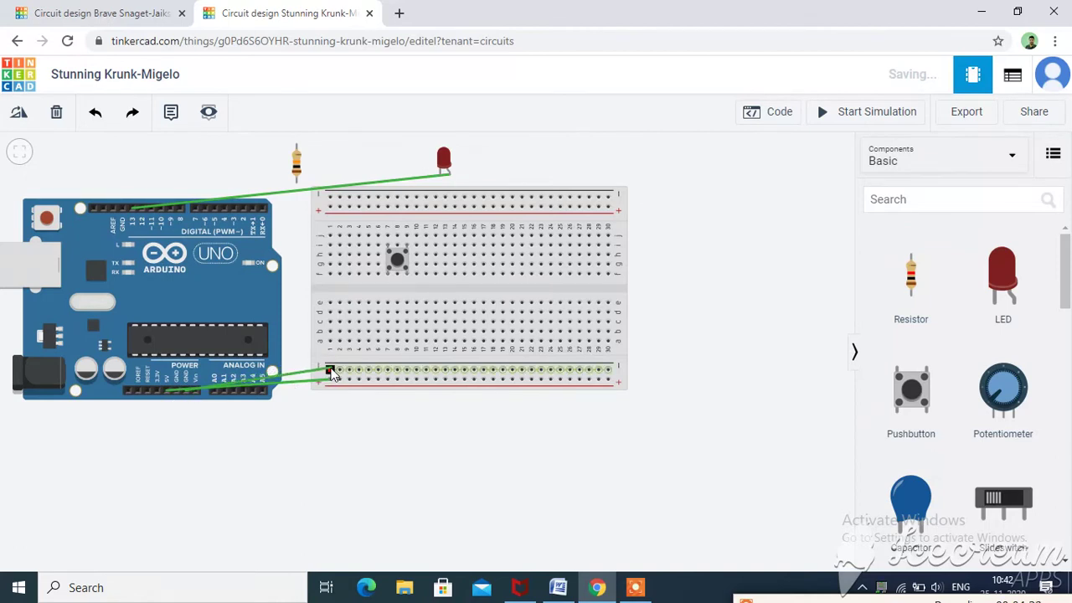
left_click(330, 371)
left_click(479, 293)
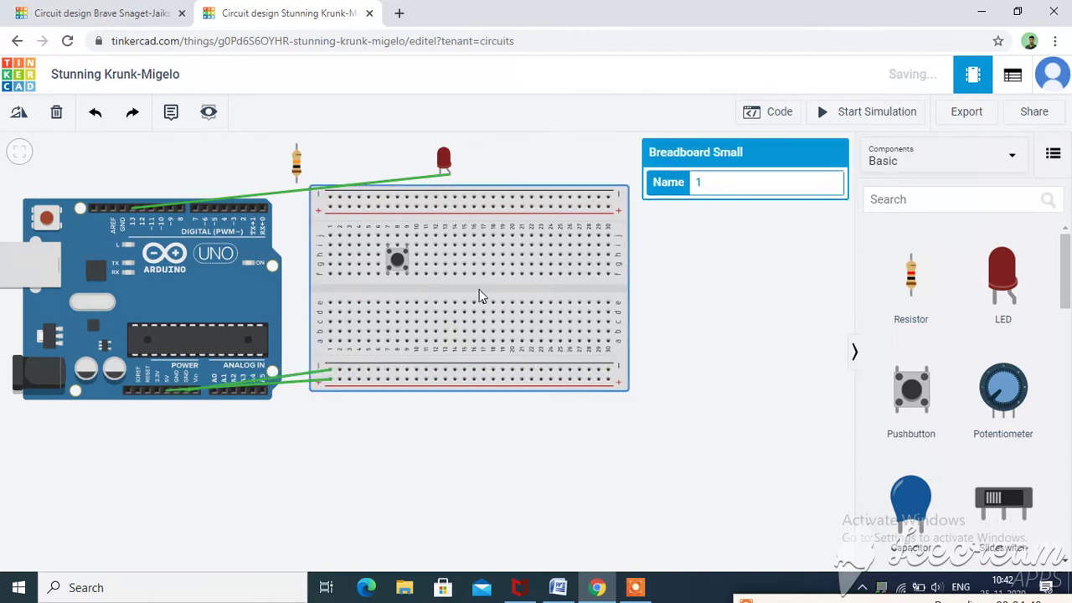
Wire the LED's cathode to the breadboard's lower negative rail with a green wire.
left_click(355, 162)
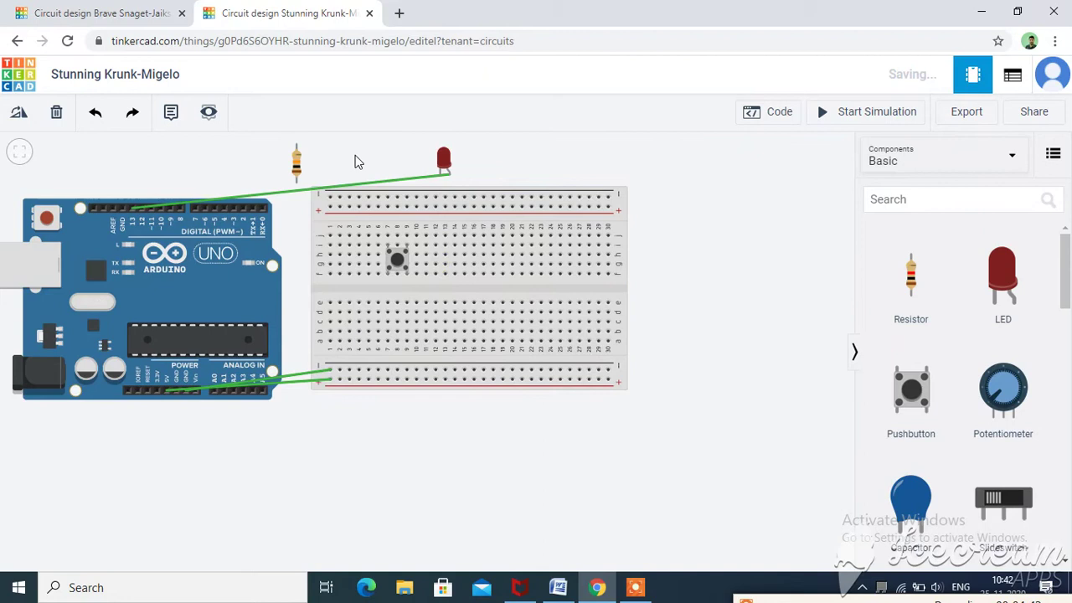
left_click(439, 178)
left_click(426, 164)
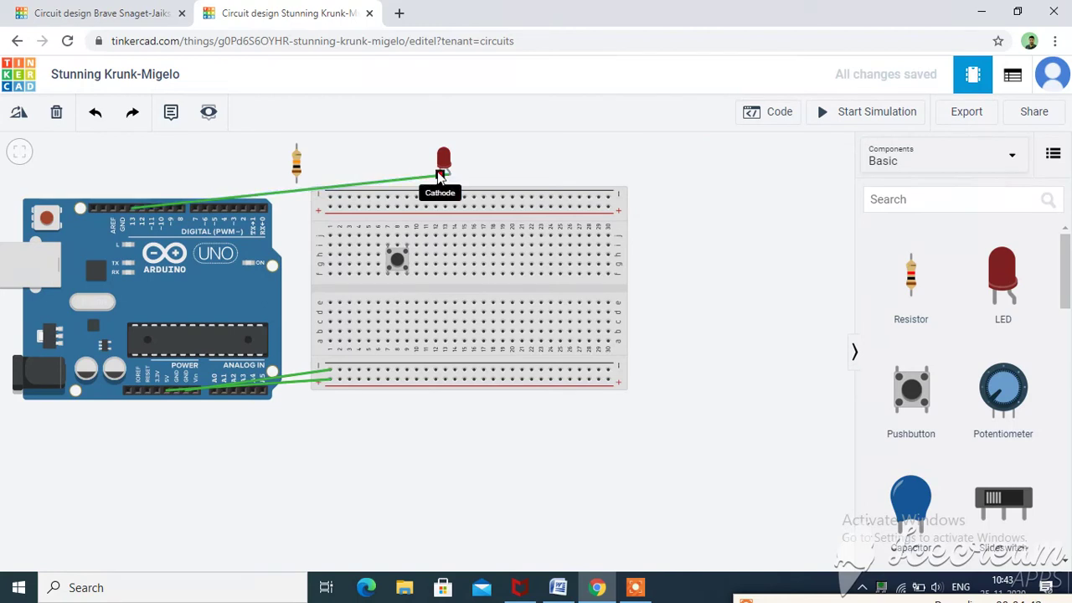
left_click(439, 176)
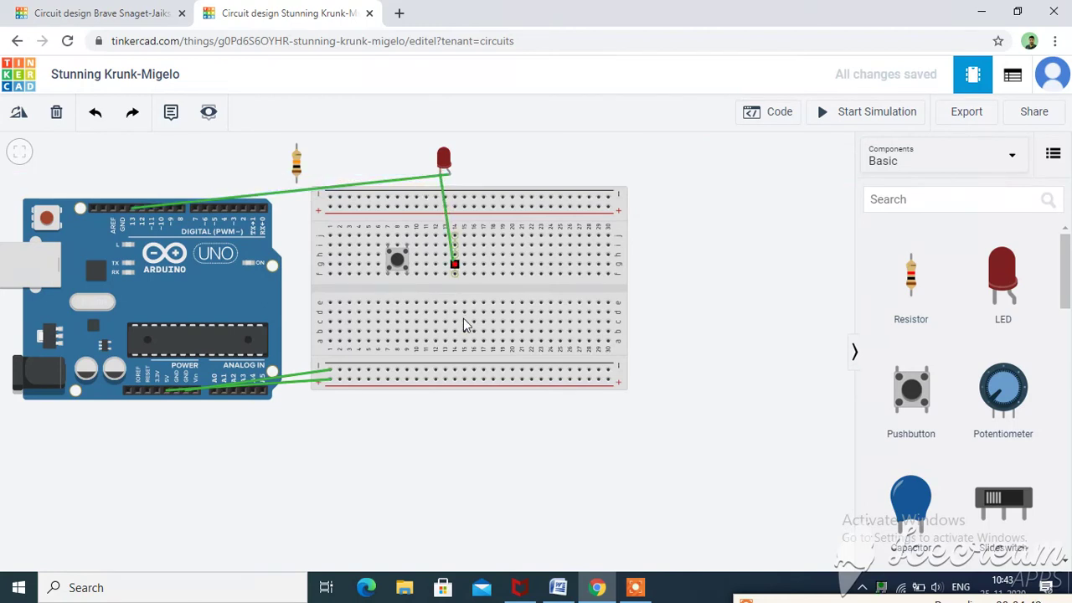
left_click(465, 371)
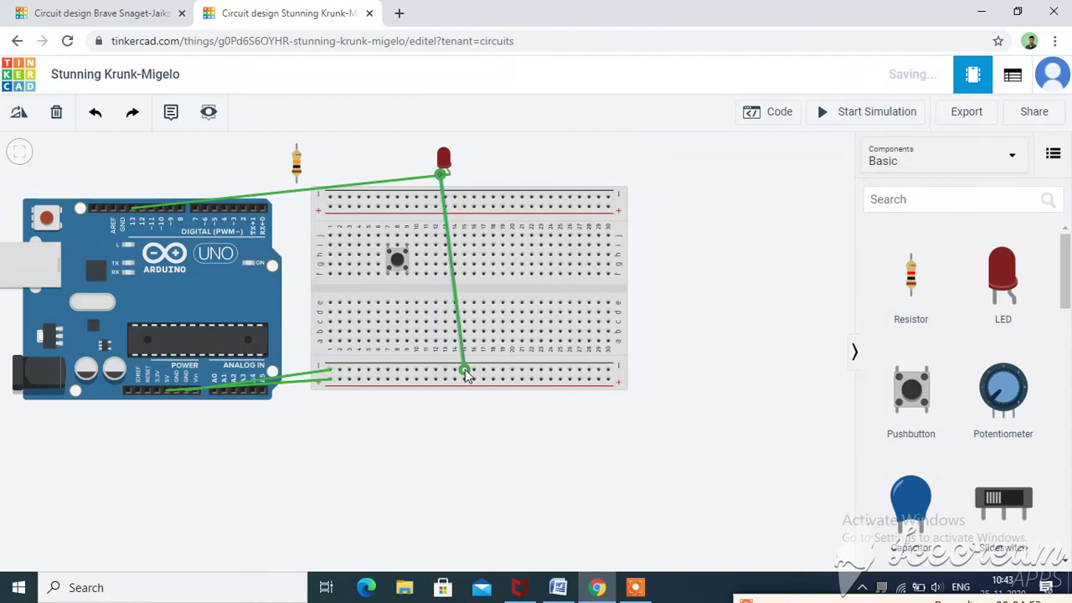
left_click(702, 317)
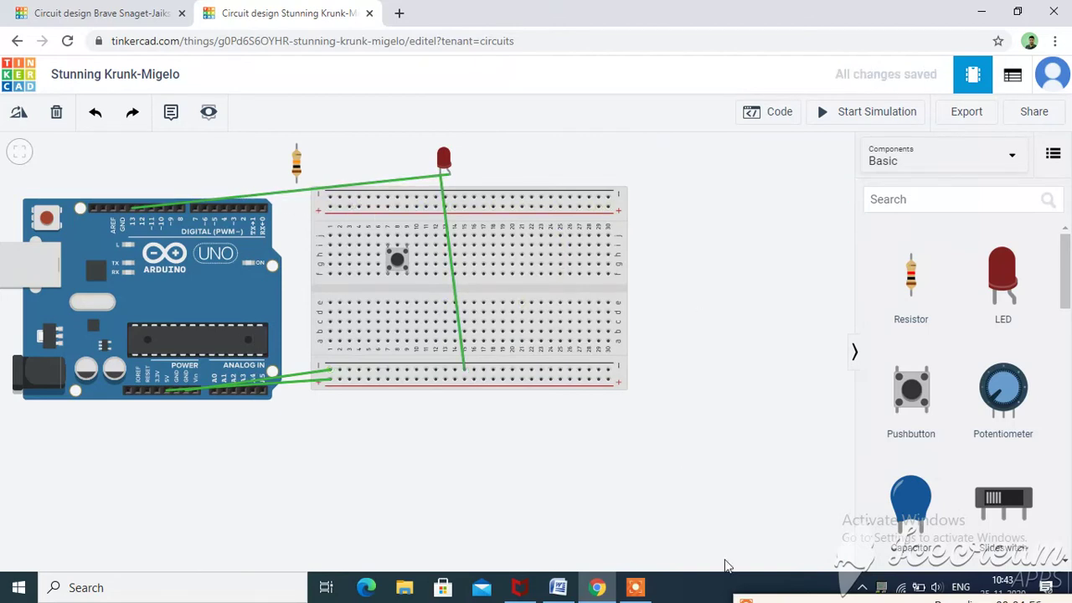
left_click(776, 600)
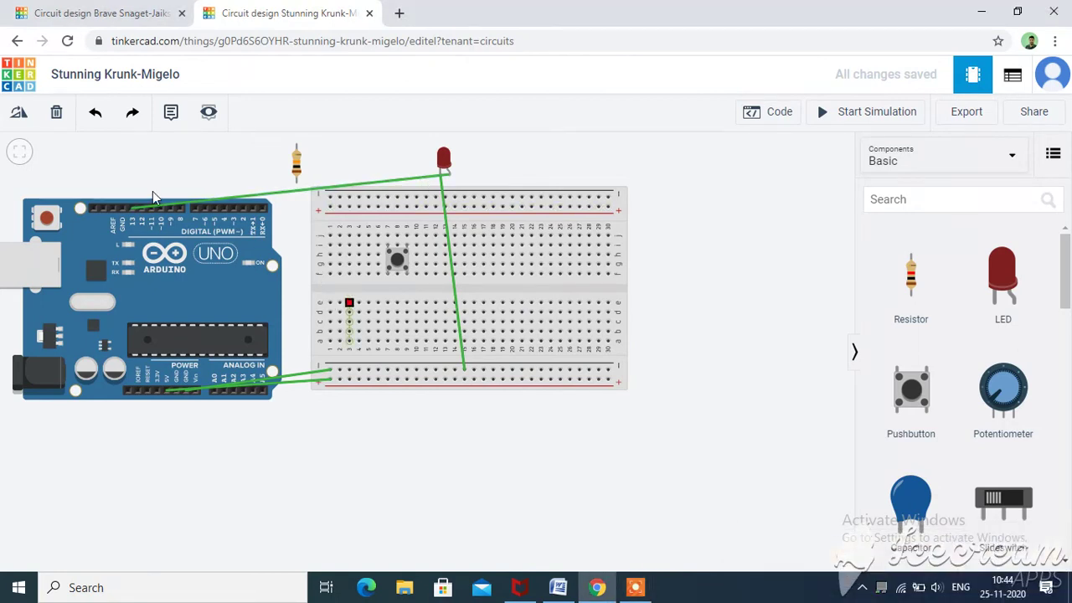
Wire the Arduino's digital pin 2 to the pushbutton's Terminal 1b and its Terminal 2a to the lower positive rail.
left_click(241, 211)
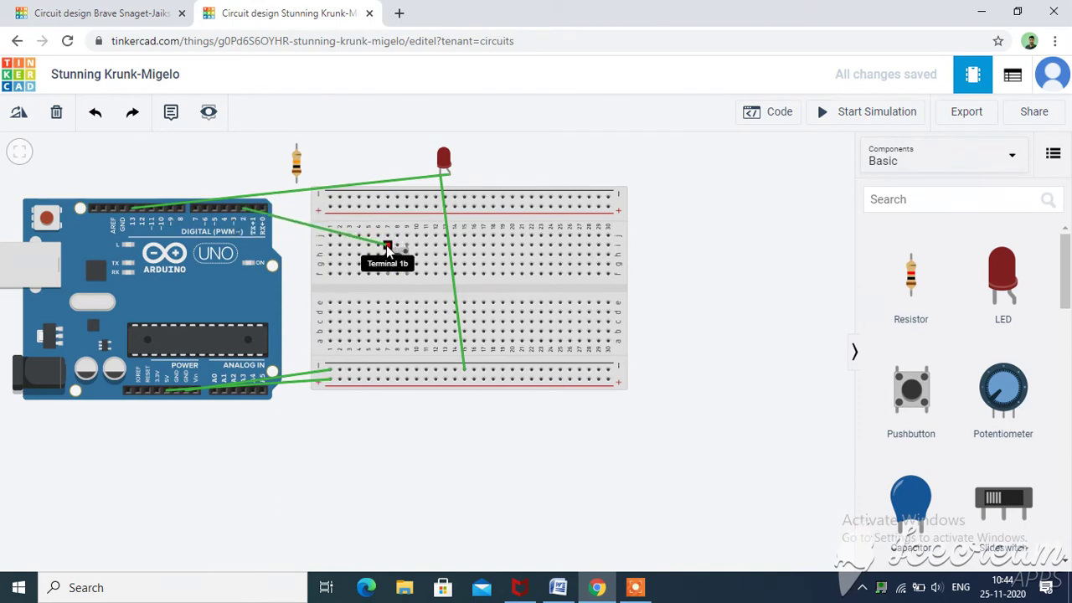
left_click(386, 245)
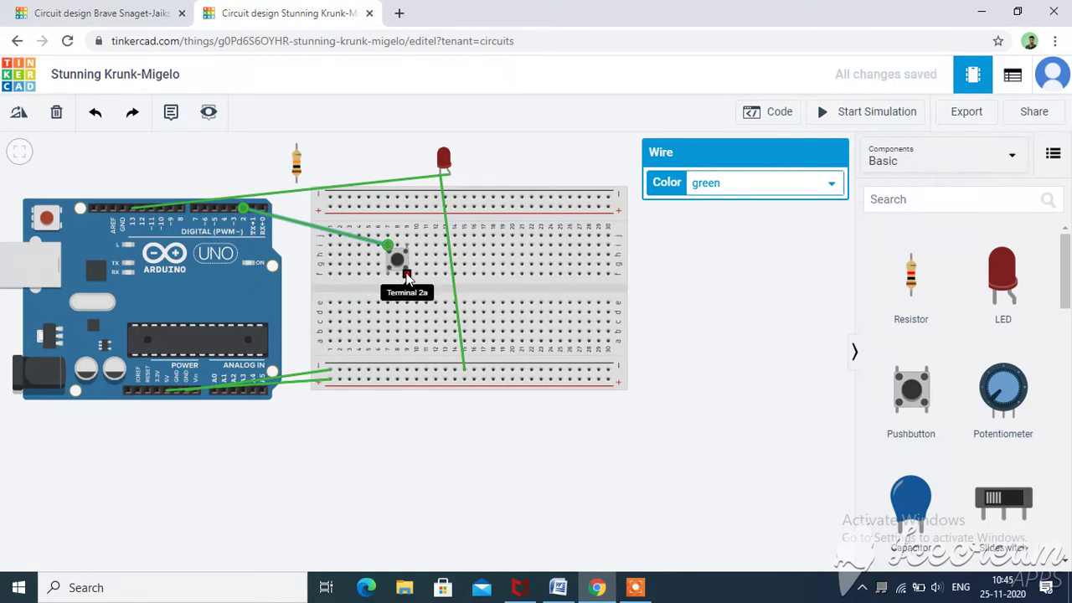
left_click(407, 274)
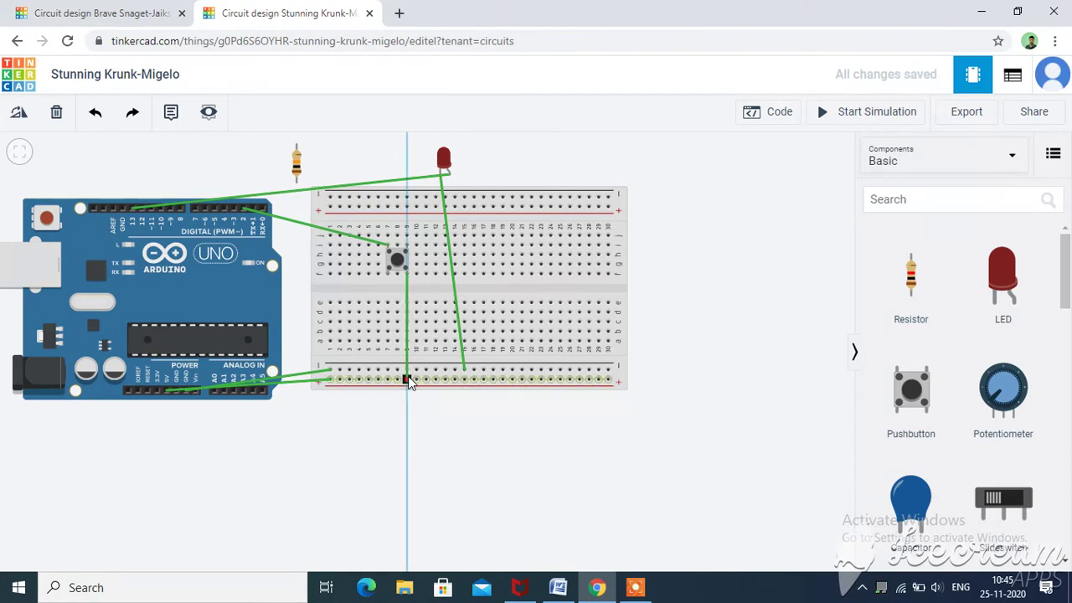
left_click(407, 379)
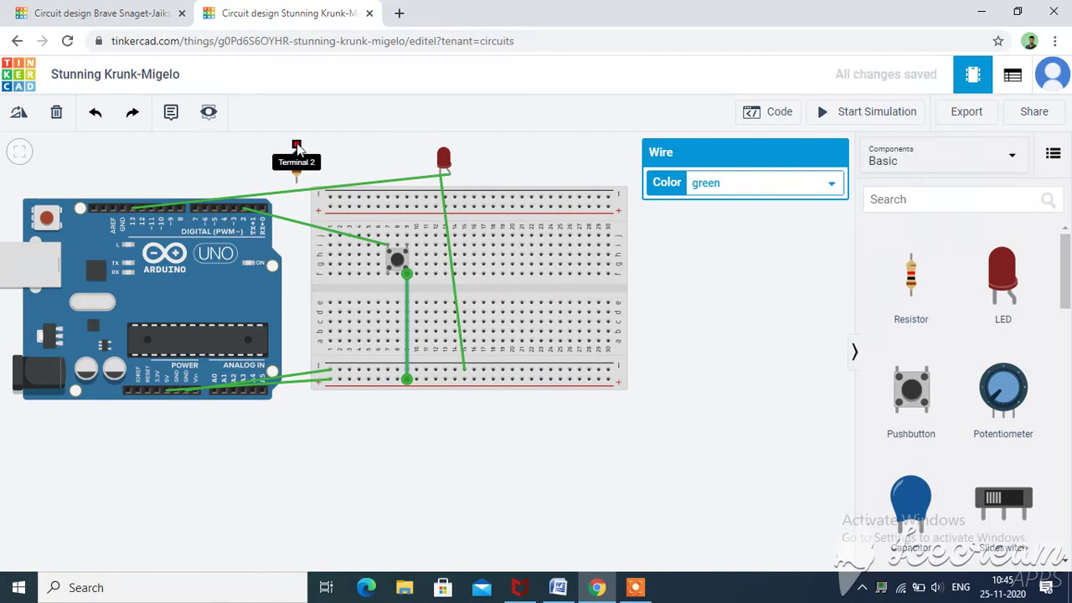
Wire the resistor's Terminal 2 to the Arduino's digital pin 2 and its Terminal 1 to the breadboard's lower negative rail.
left_click(243, 207)
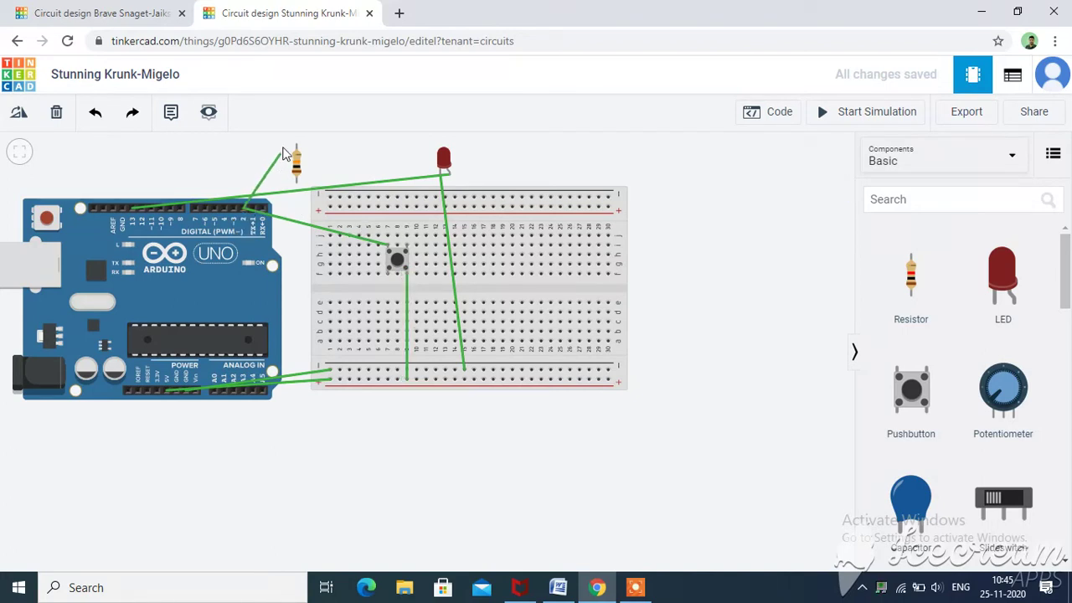
left_click(297, 145)
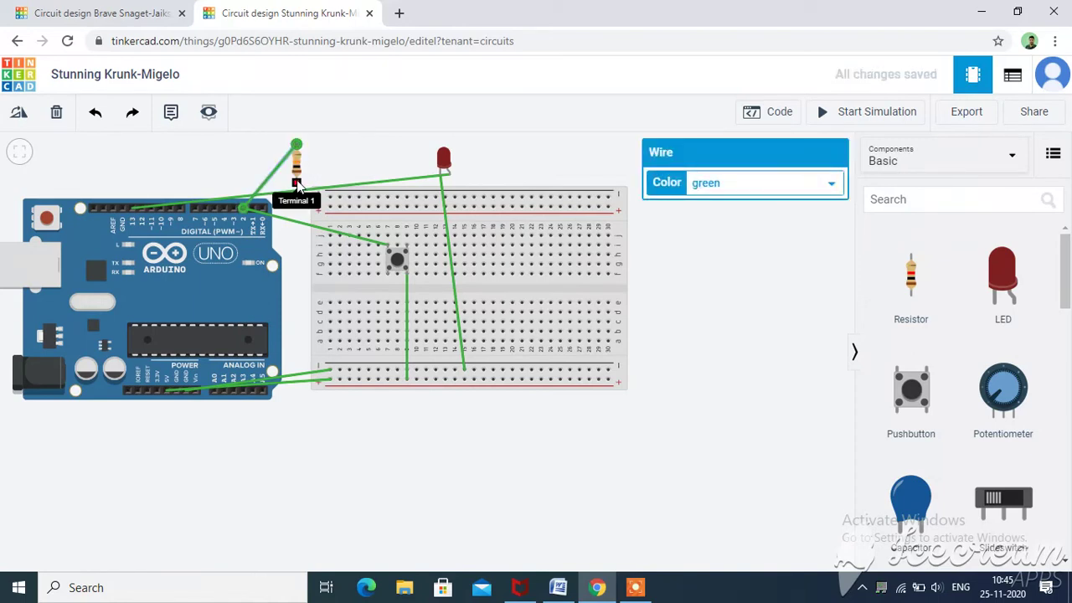
left_click(298, 184)
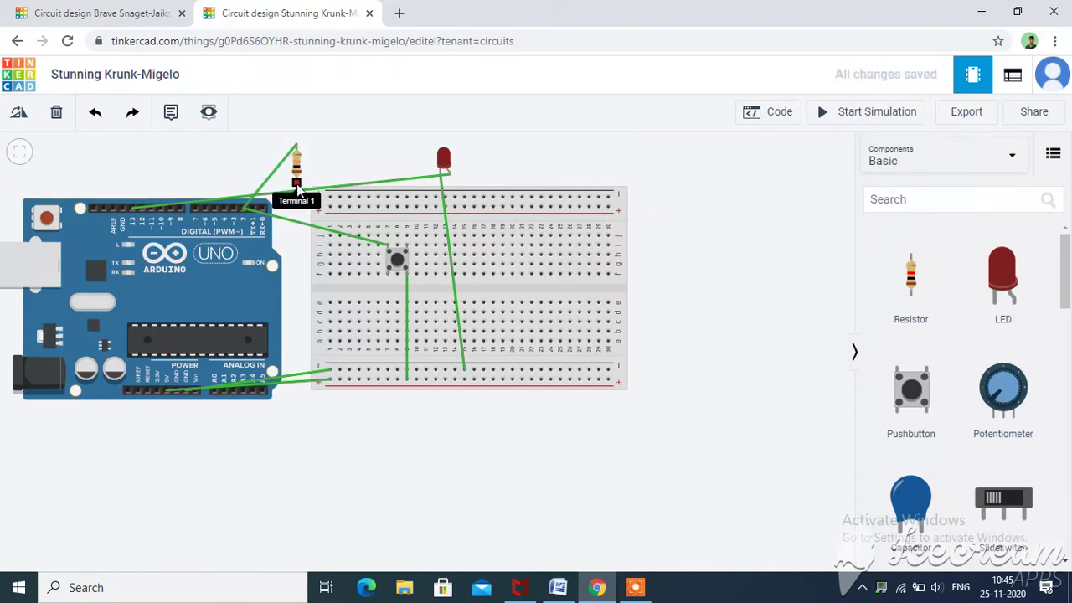
left_click(368, 374)
left_click(404, 442)
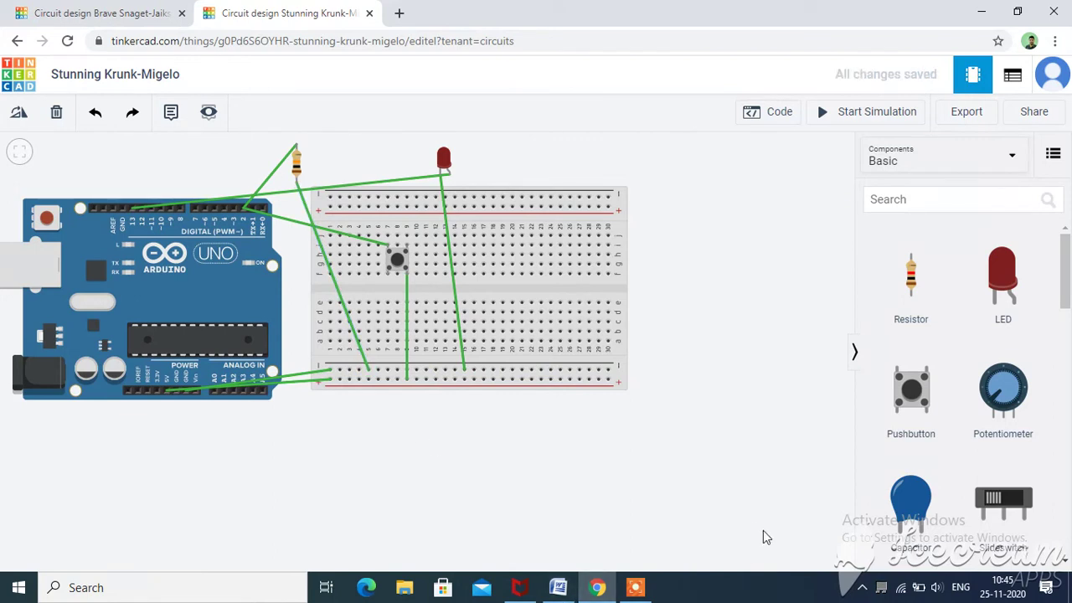
left_click(636, 588)
left_click(577, 563)
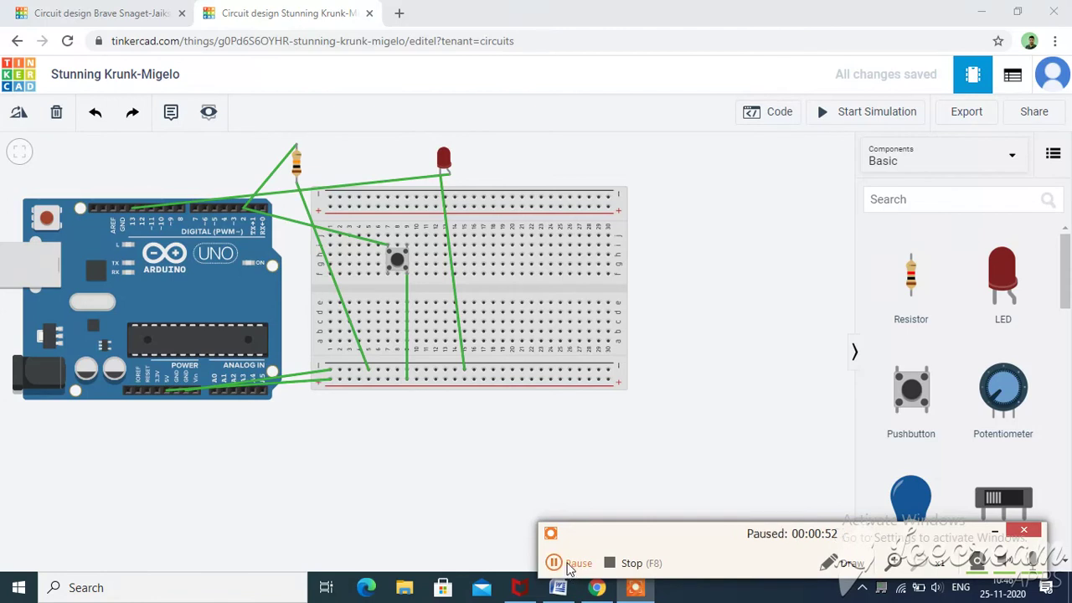
left_click(578, 563)
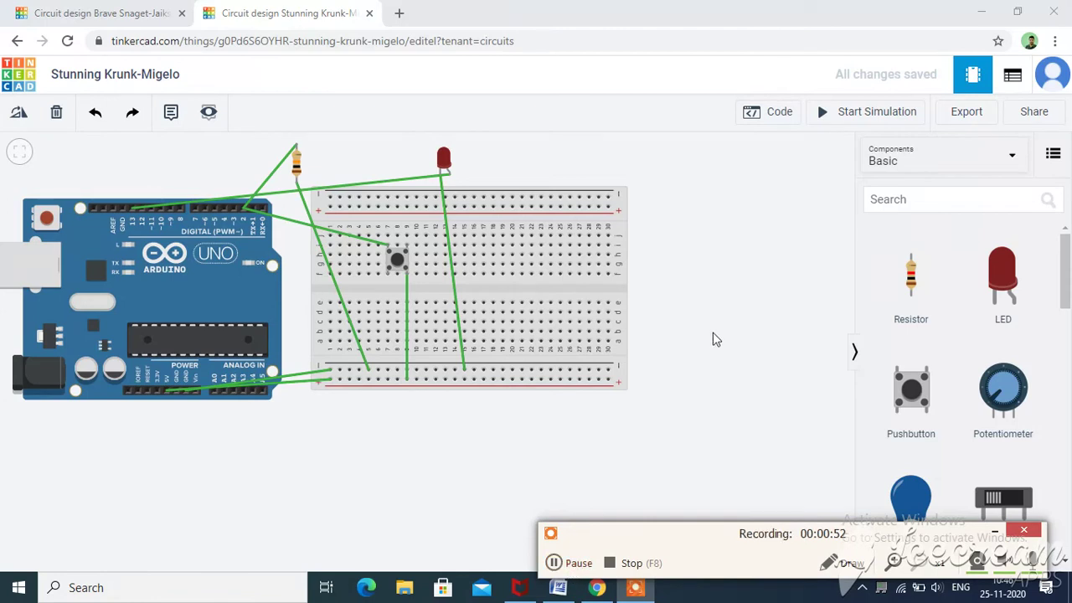
left_click(714, 338)
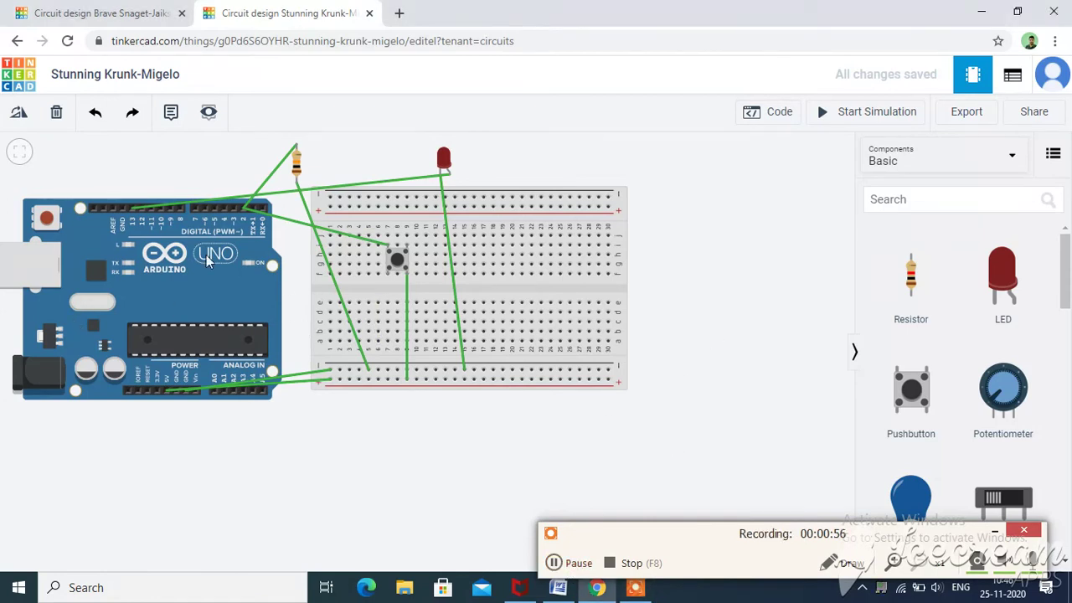
Open the Arduino's code and switch the editor from Blocks to Text, discarding the blocks.
left_click(774, 115)
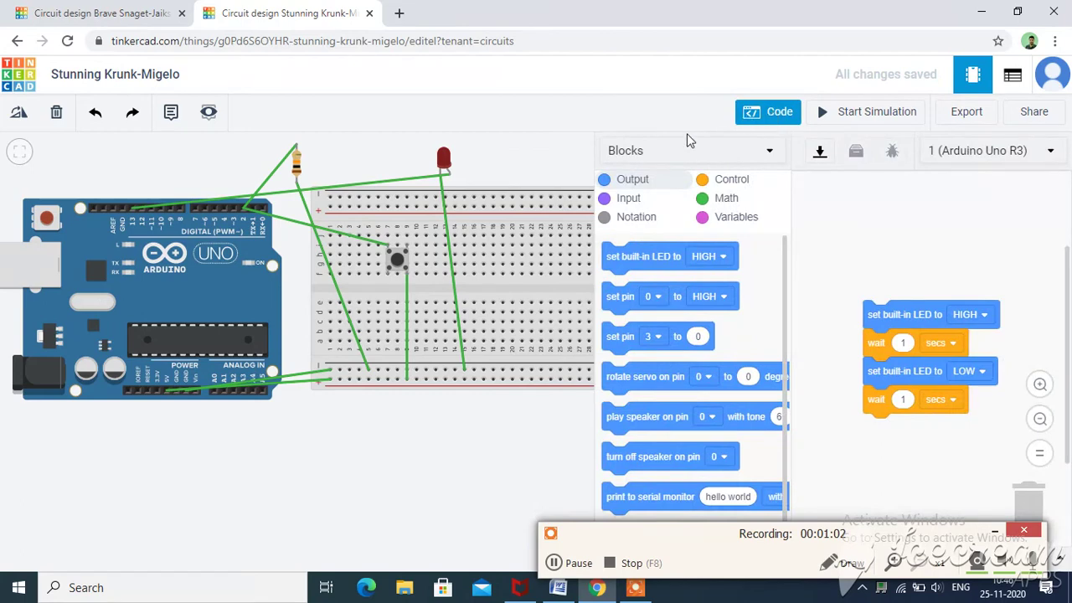
left_click(685, 152)
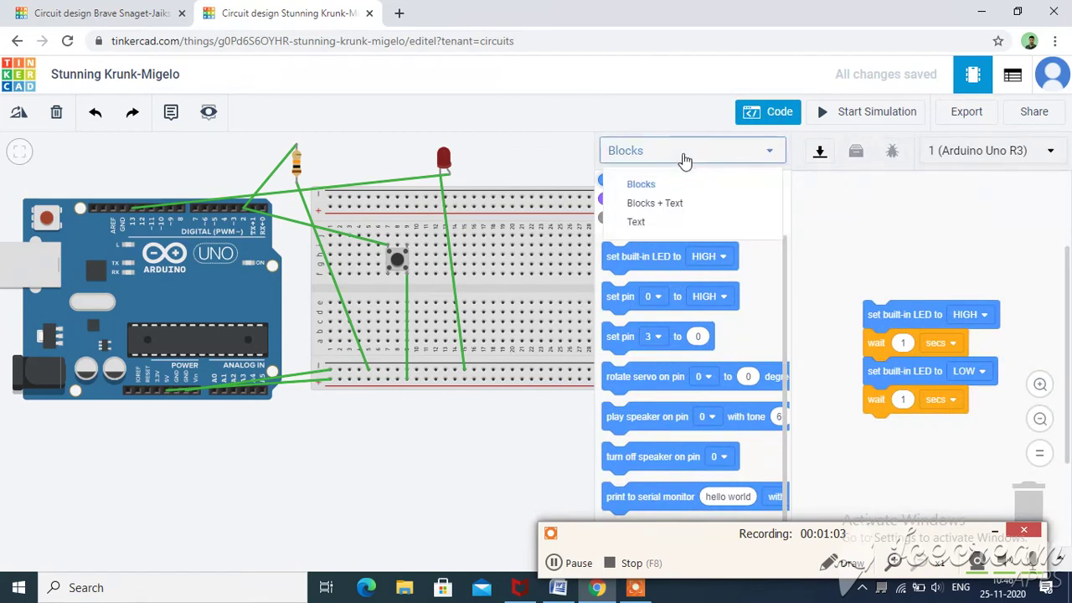
left_click(638, 222)
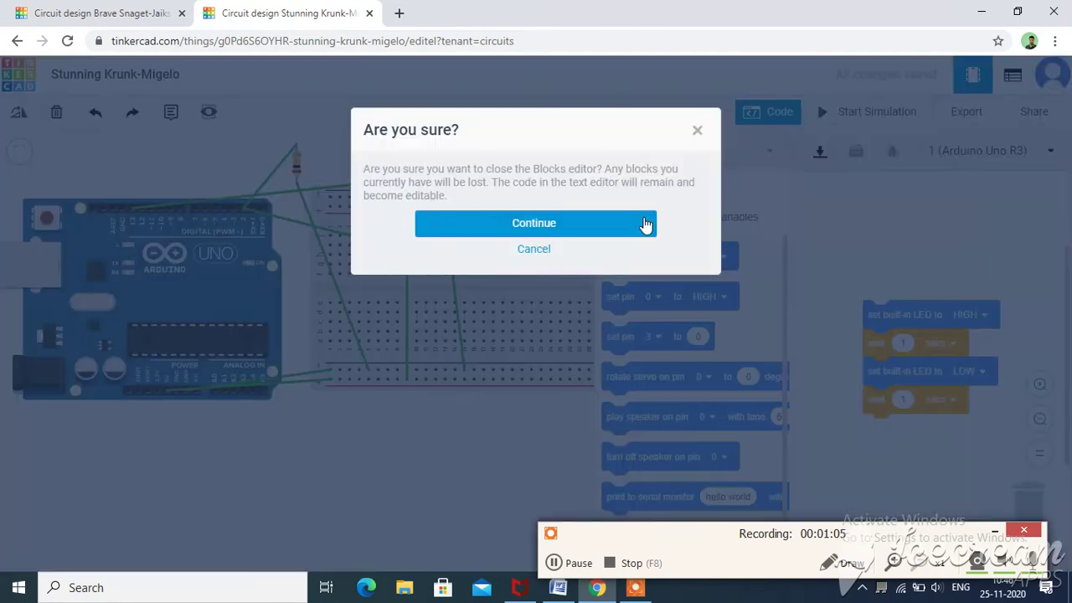
left_click(582, 223)
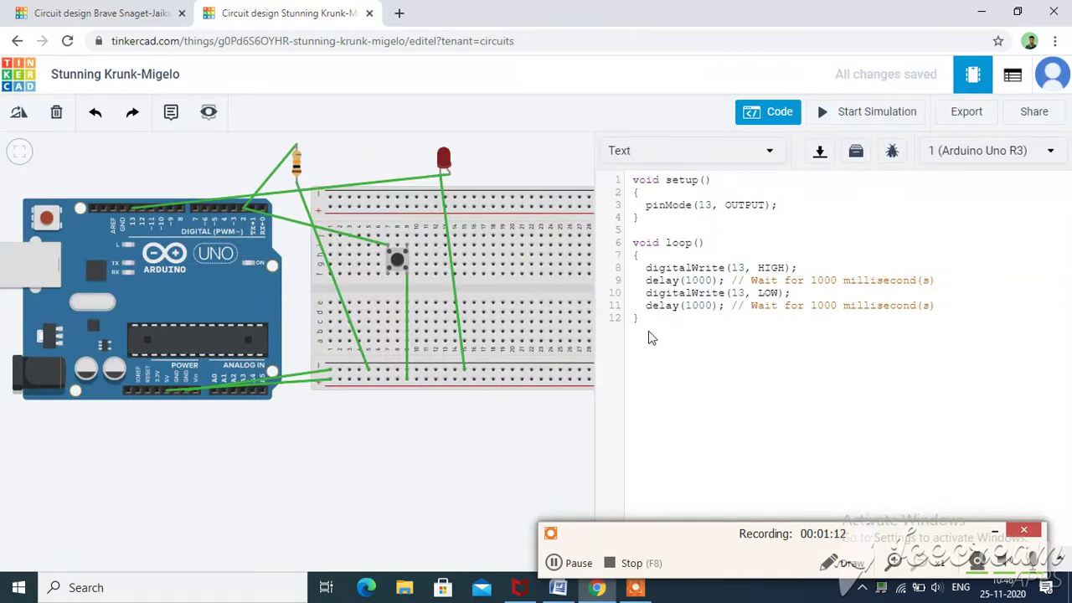
Replace the default sketch with code that reads buttonPin 2 and sets ledPin 13 HIGH when buttonState is HIGH, otherwise LOW.
left_click_drag(633, 281, 639, 318)
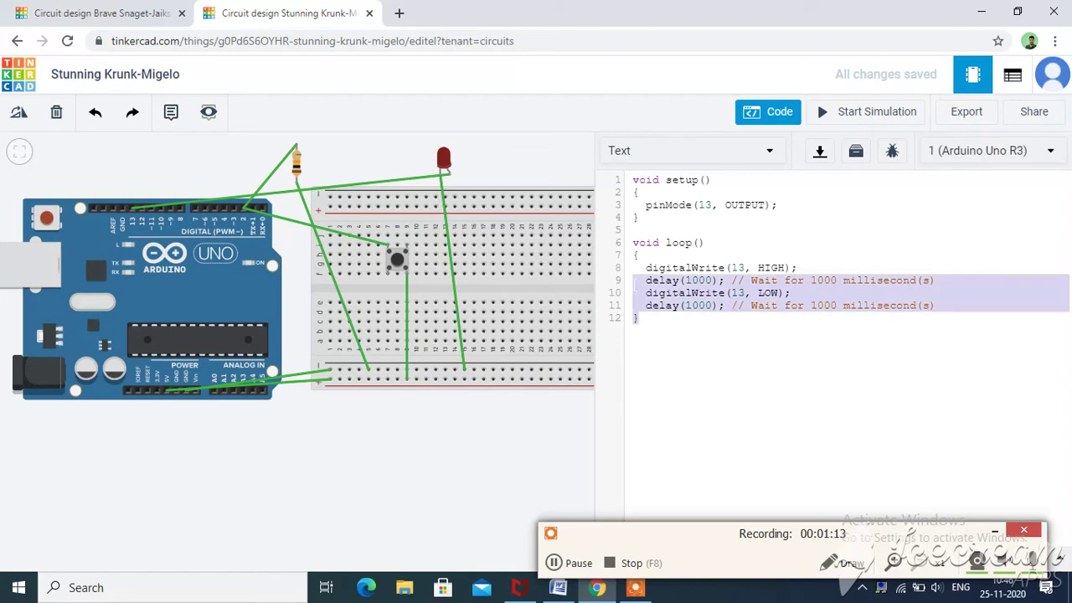
left_click(656, 337)
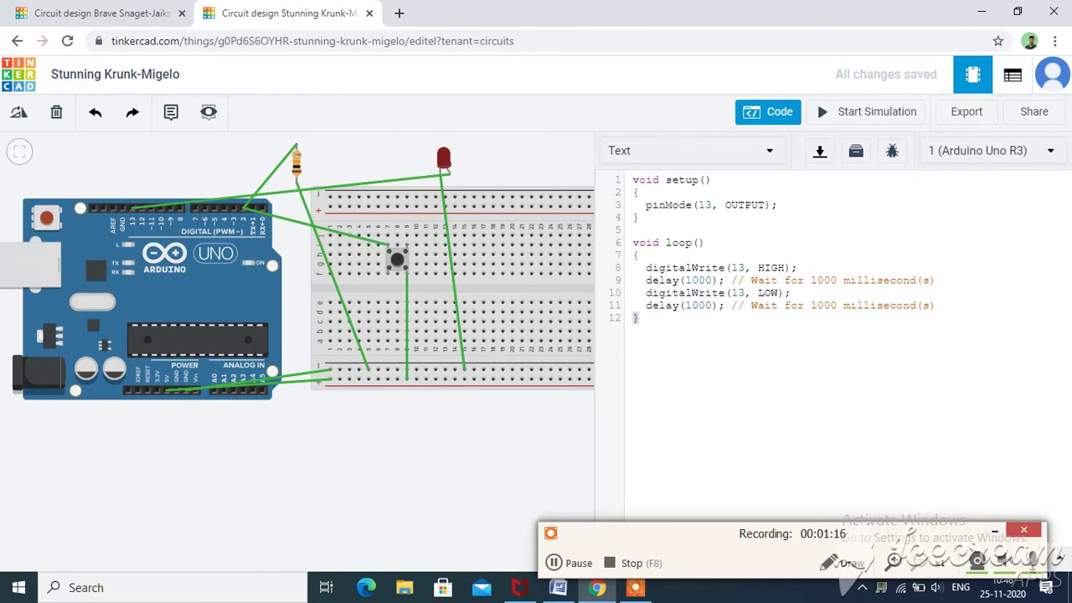
key("BackSpace")
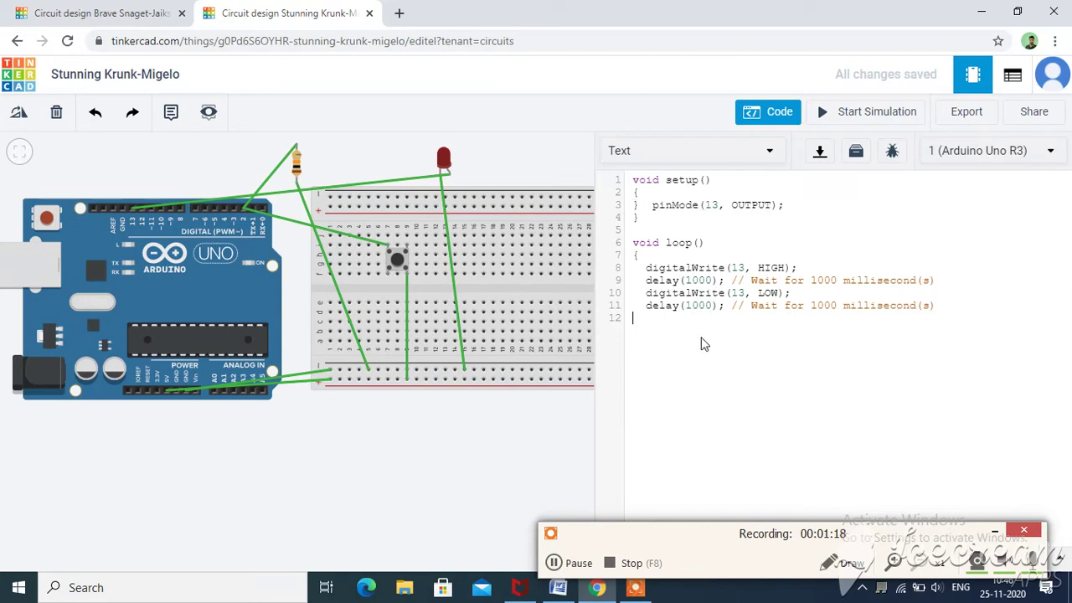
left_click_drag(702, 343, 626, 174)
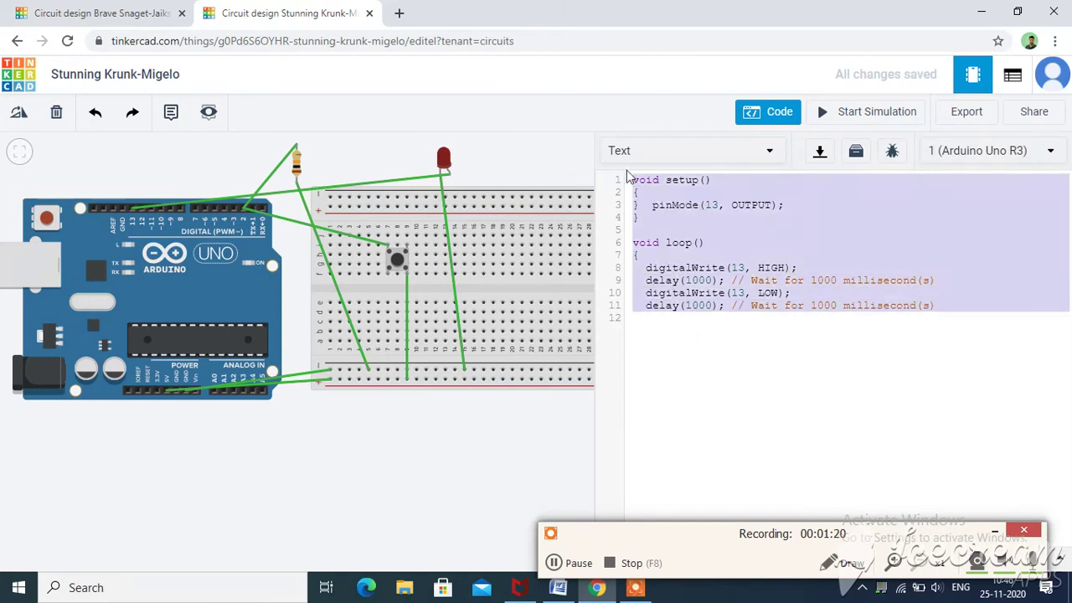
key("BackSpace")
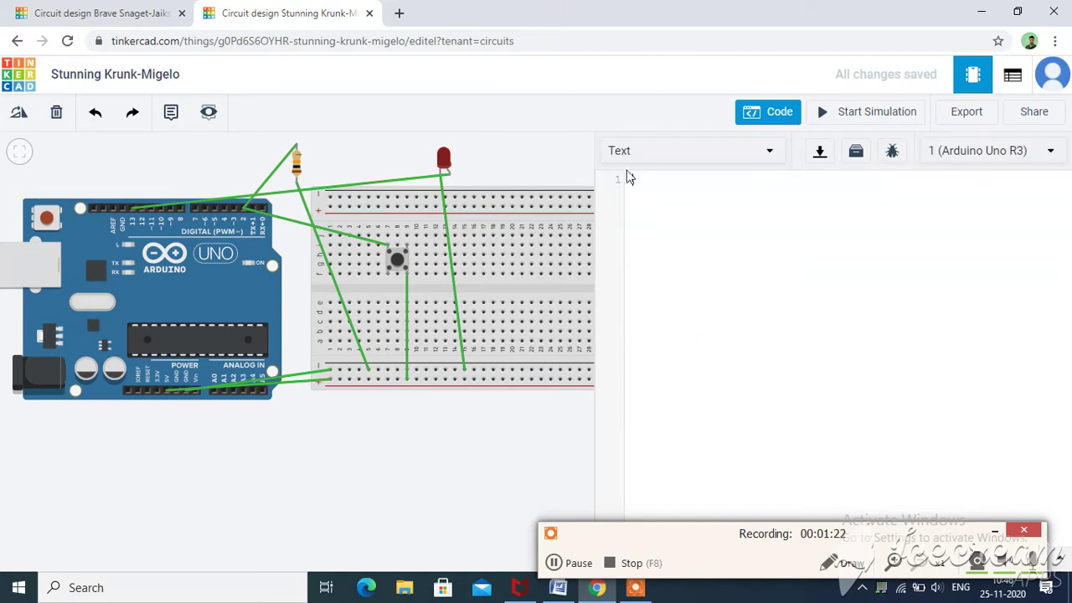
type("const int buttonPin = 2;     // the number of the pushbutton pin const int ledPin =  13;      // the number of the LED pin  // variables will change: int buttonState = 0;         // variable for reading the pushbutton status  void setup() {   // initialize the LED pin as an output:   pinMode(ledPin, OUTPUT);   // initialize the pushbutton pin as an input:   pinMode(buttonPin, INPUT); }  void loop() {   // read the state of the pushbutton value:   buttonState = digitalRead(buttonPin);    // check if the pushbutton is pressed. If it is, the buttonState is HIGH:   if (buttonState == HIGH) {     // turn LED on:     digitalWrite(ledPin, HIGH);   } else {     // turn LED off:     digitalWrite(ledPin, LOW);   } }")
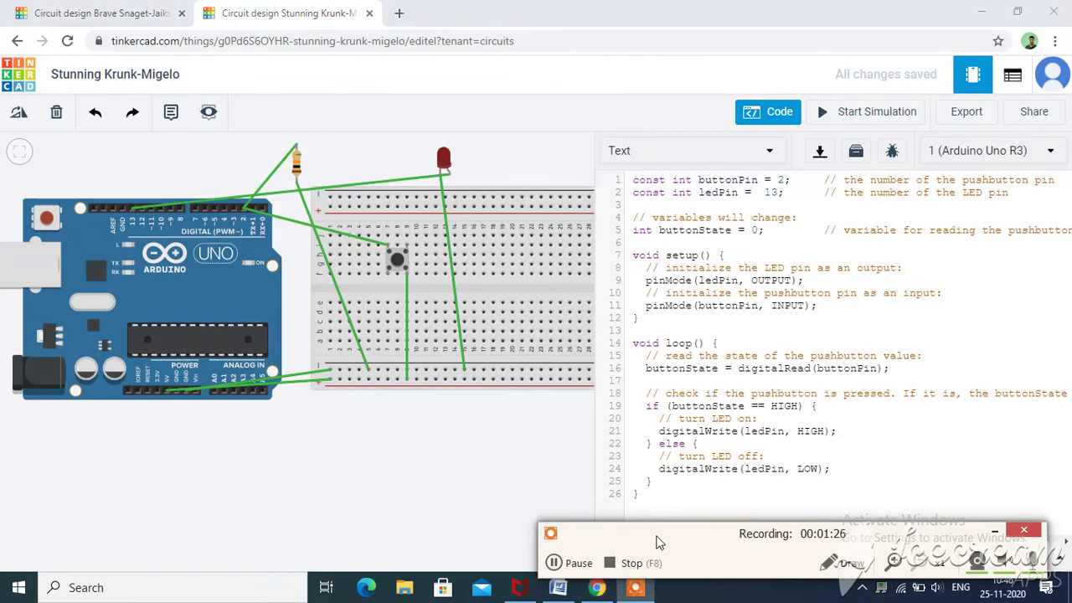
left_click_drag(636, 525, 779, 601)
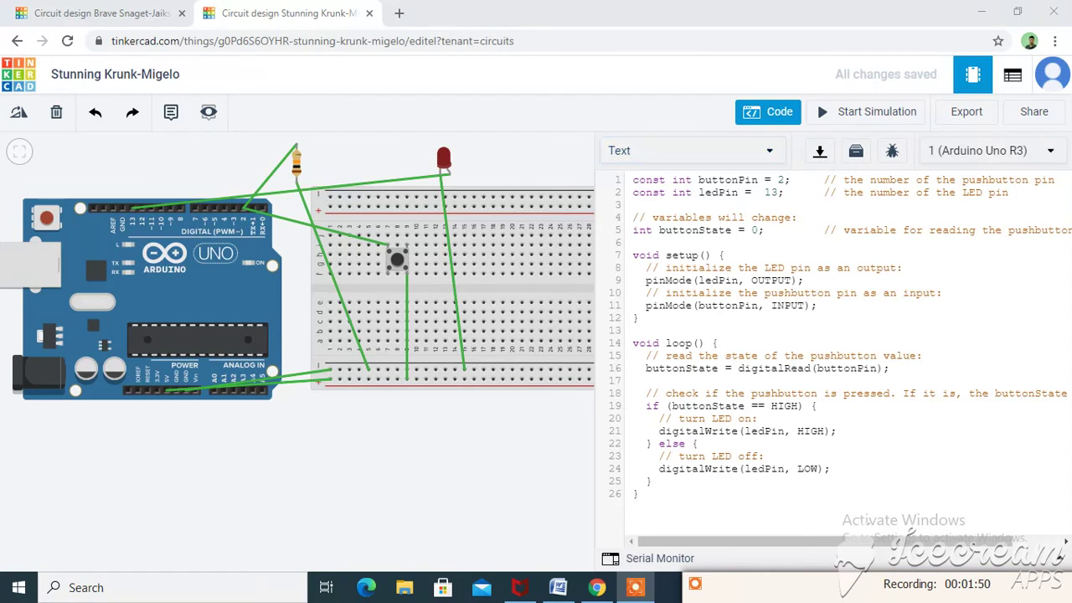
left_click(786, 181)
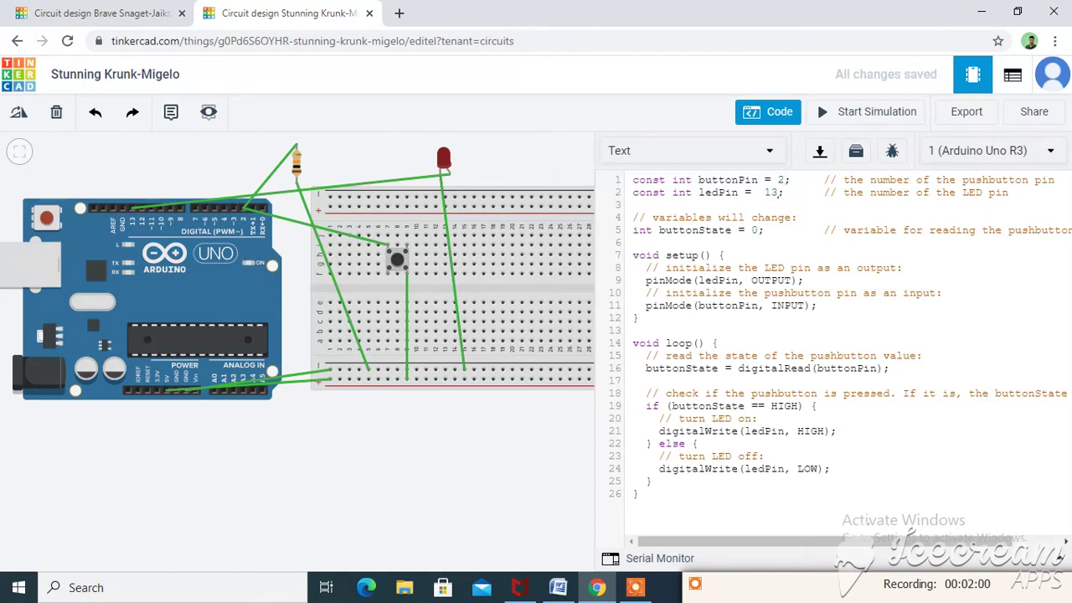
left_click(779, 192)
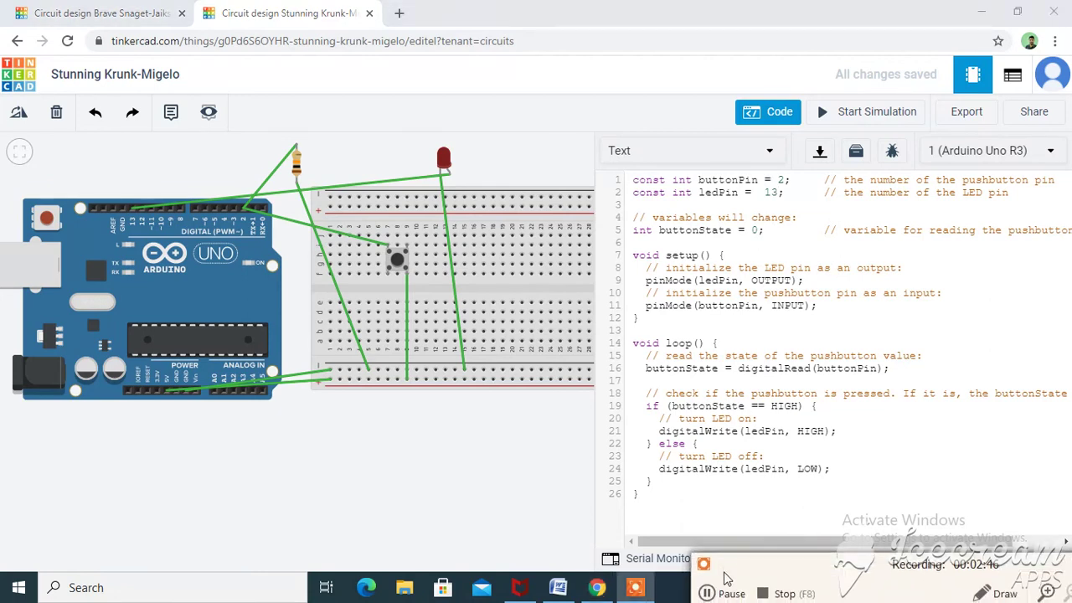
left_click(732, 594)
left_click(731, 595)
Test in the simulation how the pushbutton controls the LED, stop the simulation and reopen the code.
left_click(771, 114)
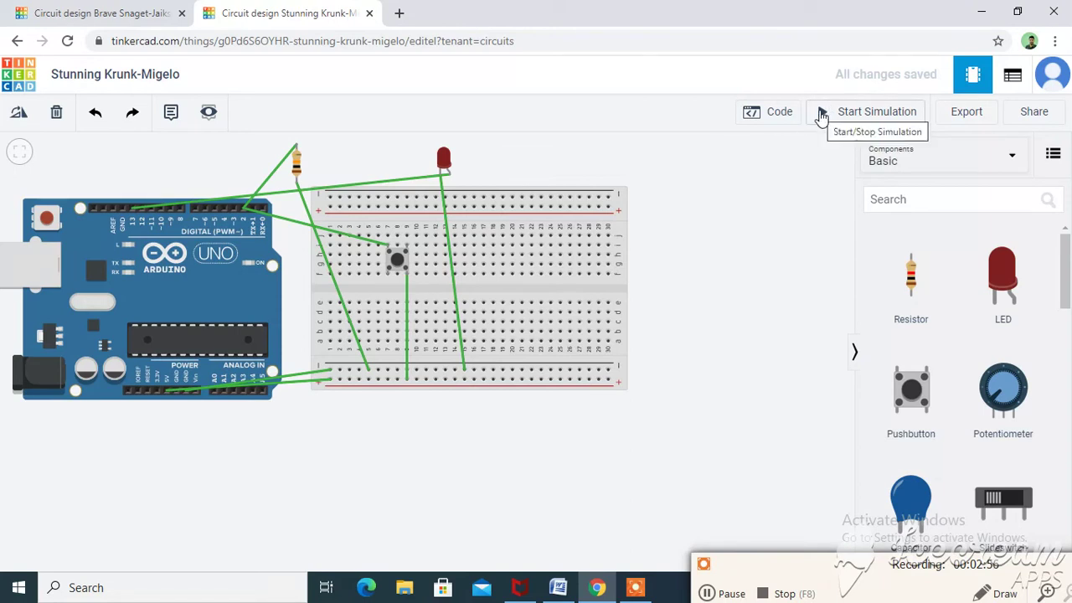
left_click(822, 119)
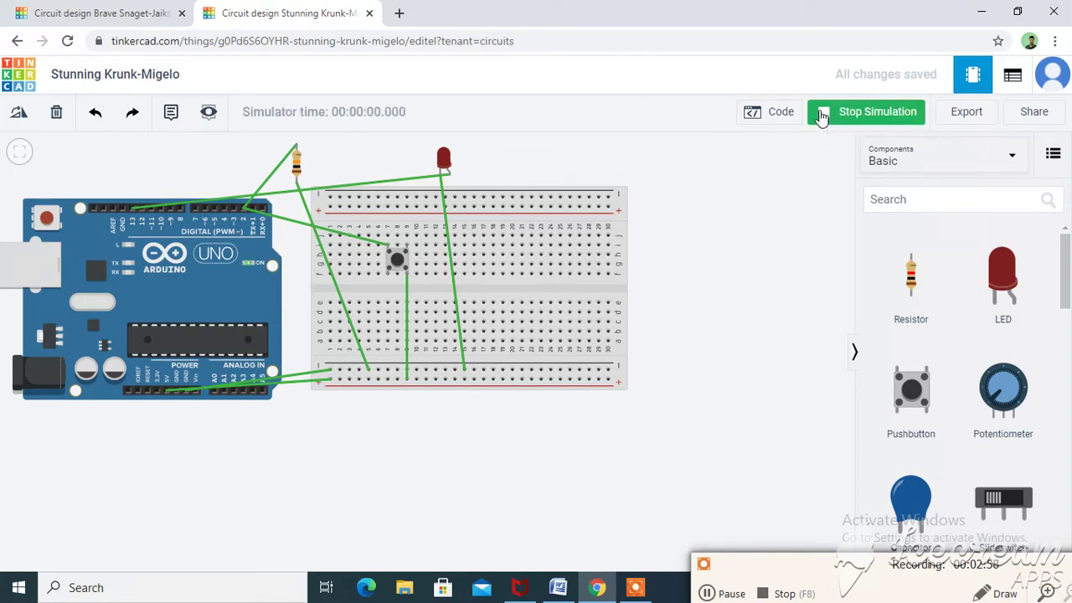
left_click(399, 259)
left_click(400, 257)
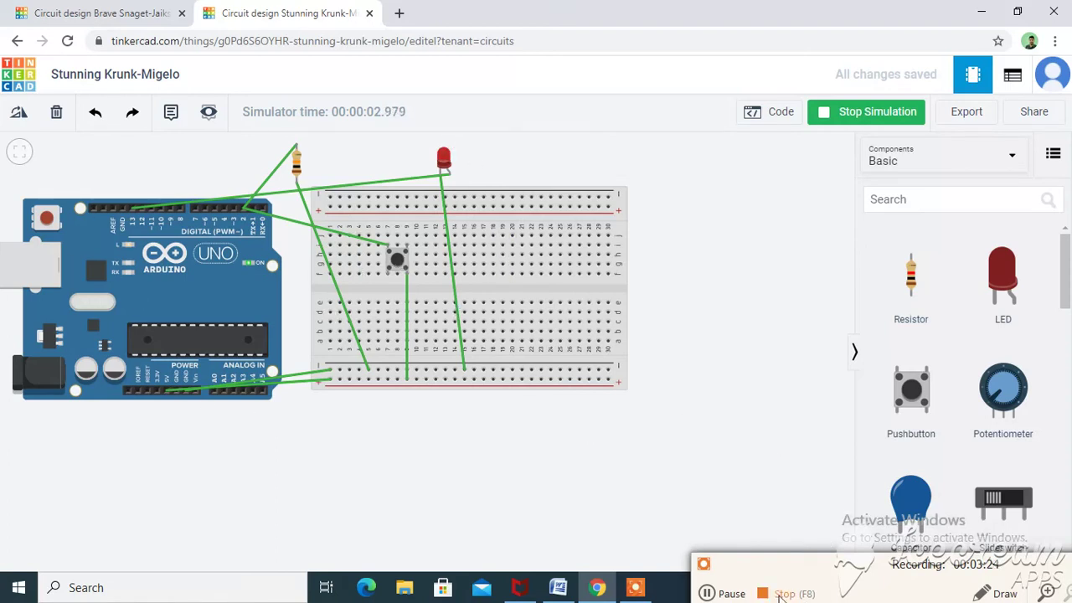
left_click(712, 593)
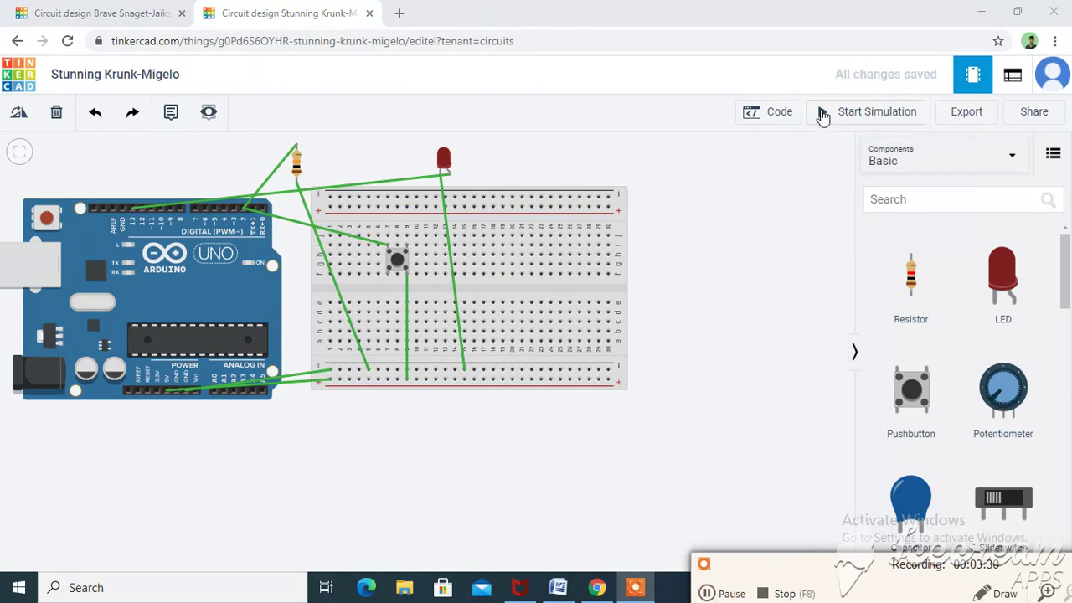
left_click(763, 125)
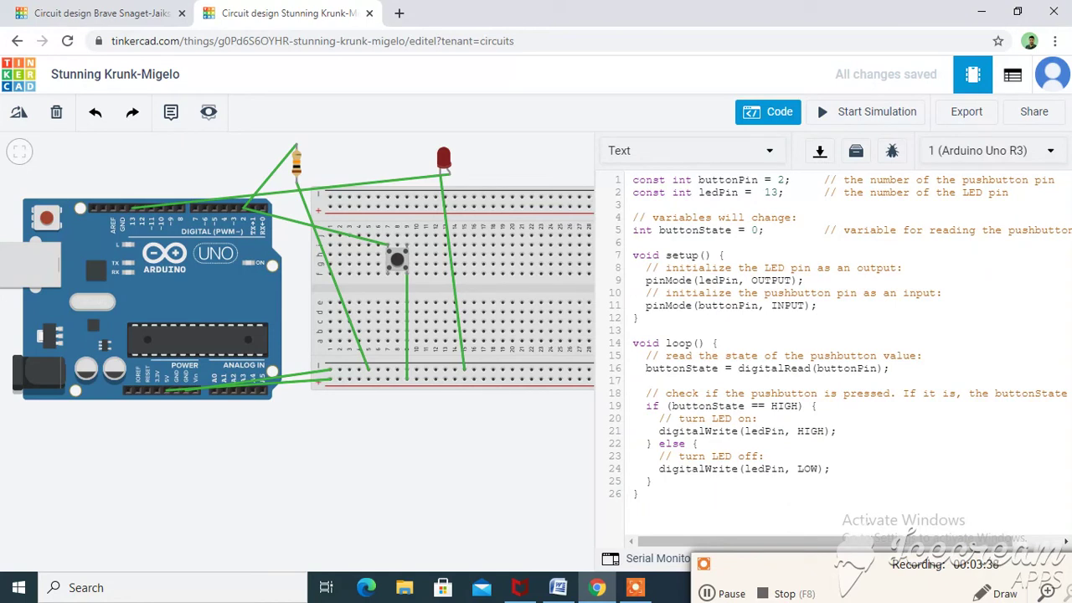
Set the initial buttonState value to 1 and make the if branch write LOW to ledPin.
key("BackSpace")
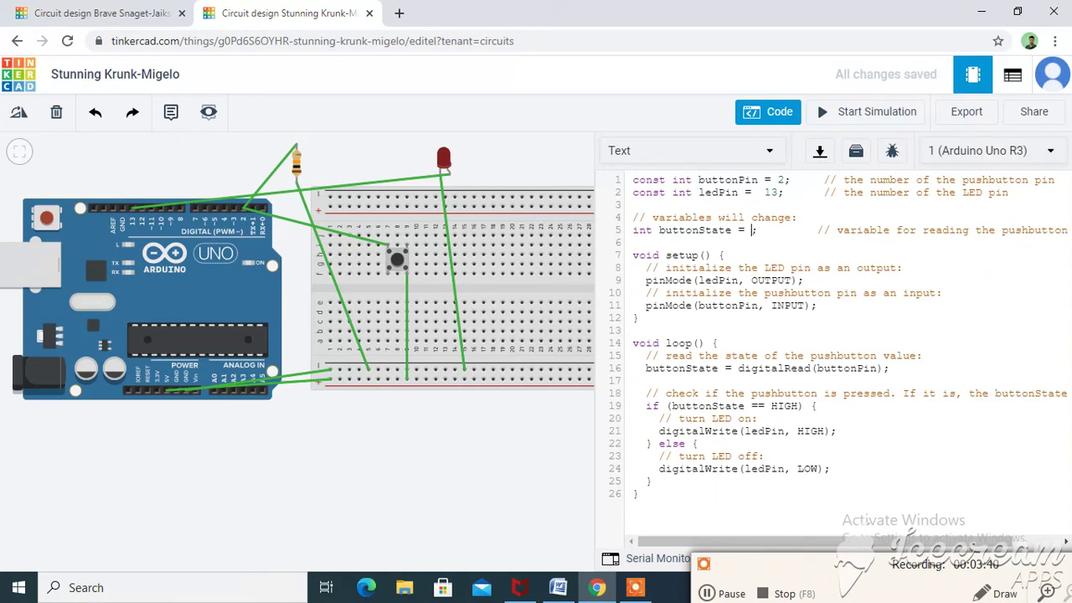
type("1")
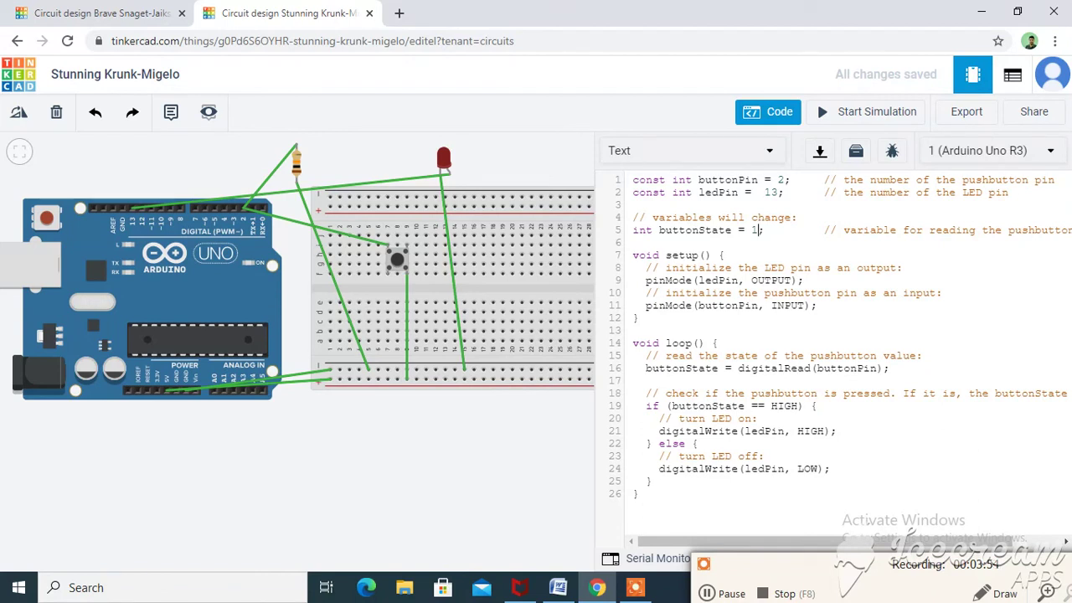
left_click(824, 430)
key("BackSpace")
key("BackSpace")
key("BackSpace")
key("BackSpace")
type("LOW")
Make the else branch's digitalWrite set ledPin to HIGH.
left_click(819, 469)
key("BackSpace")
key("BackSpace")
key("BackSpace")
type("OFF")
key("BackSpace")
key("BackSpace")
key("BackSpace")
key("BackSpace")
type("HIGH")
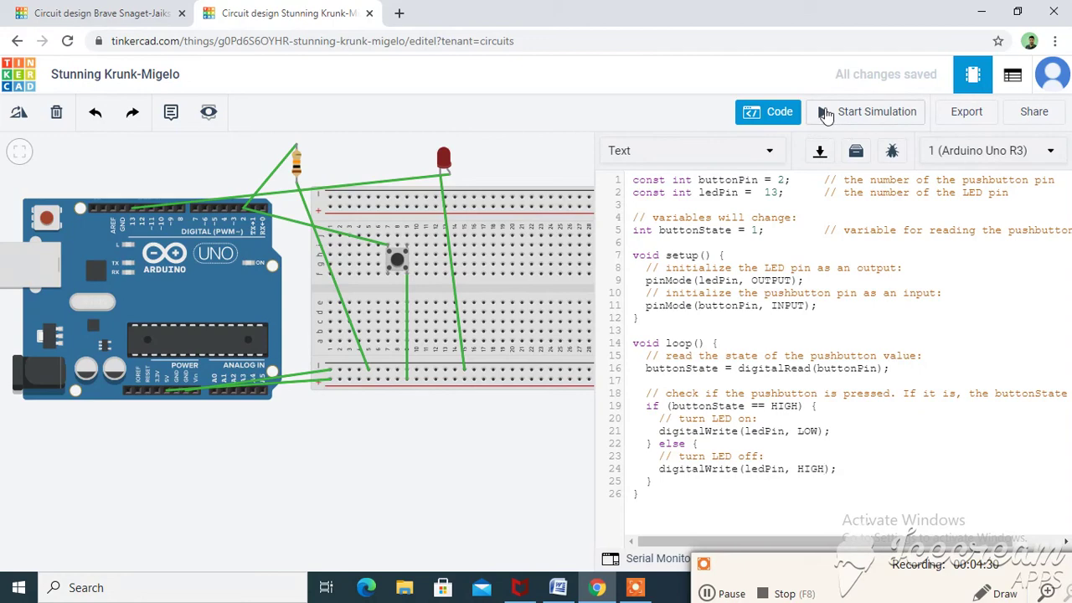
Close the code, run the simulation to test how the pushbutton controls the LED with the inverted logic, and stop it.
left_click(756, 111)
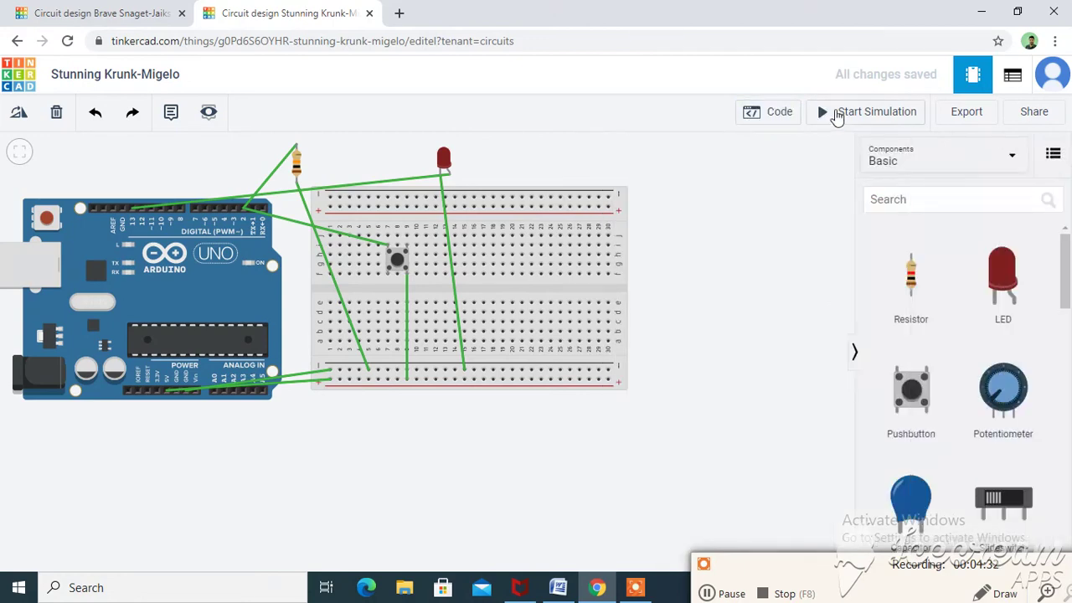
left_click(837, 114)
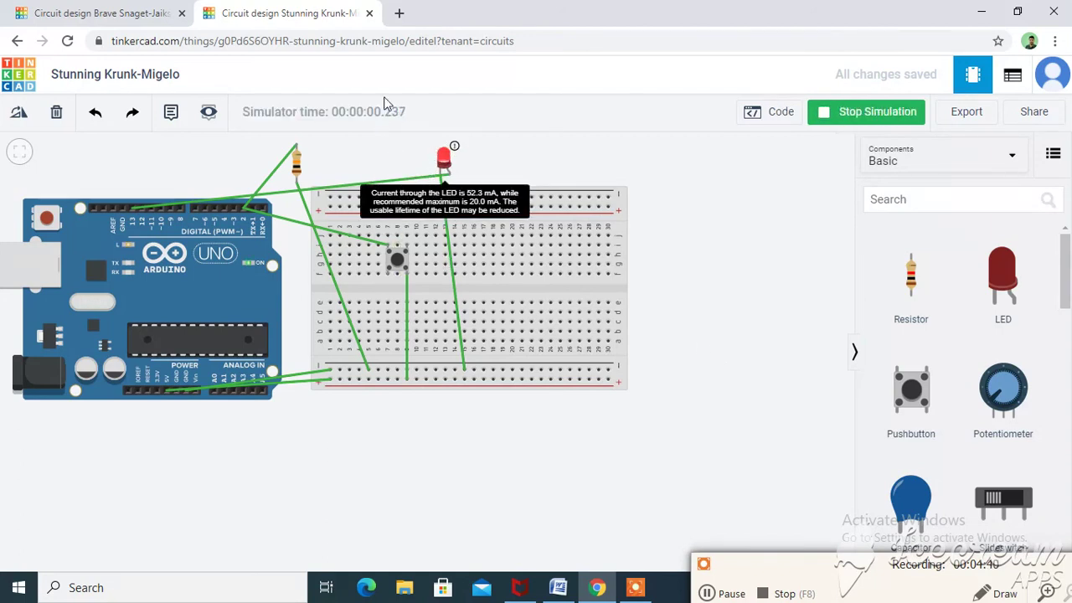
left_click(398, 267)
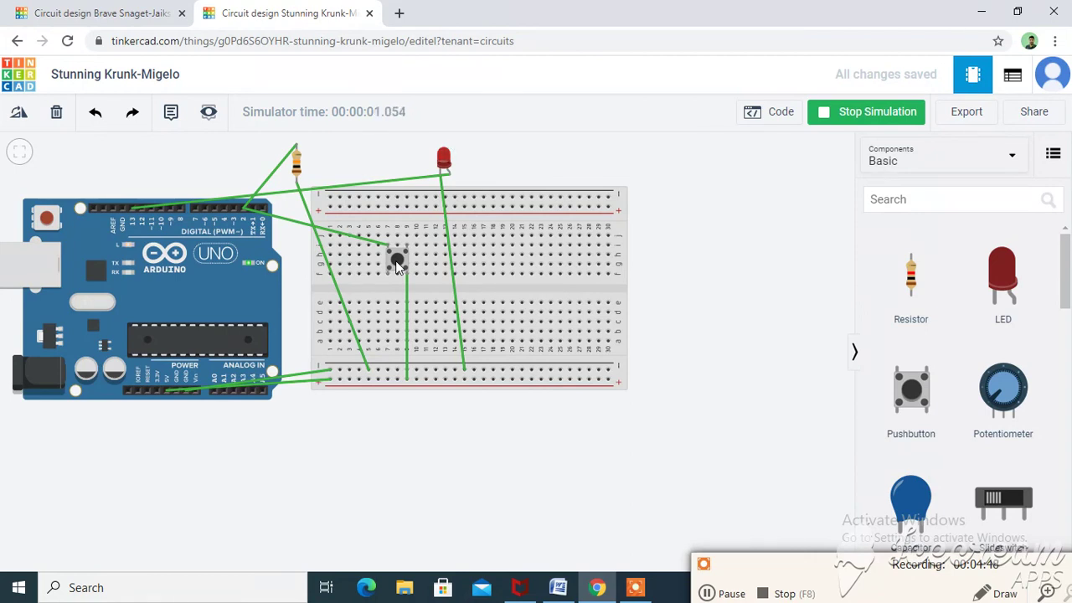
left_click(398, 265)
left_click(833, 115)
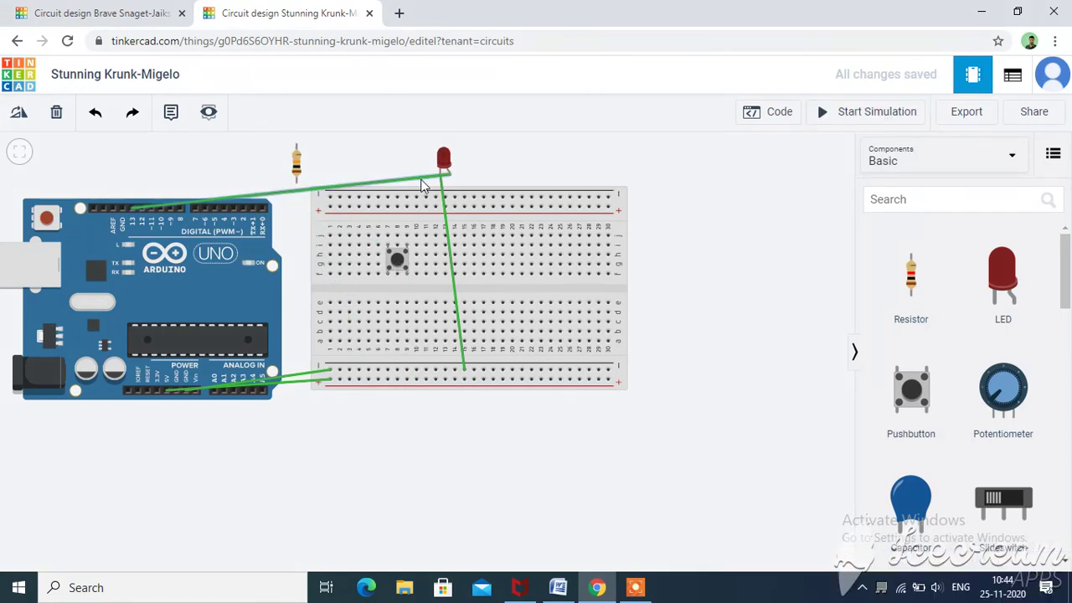